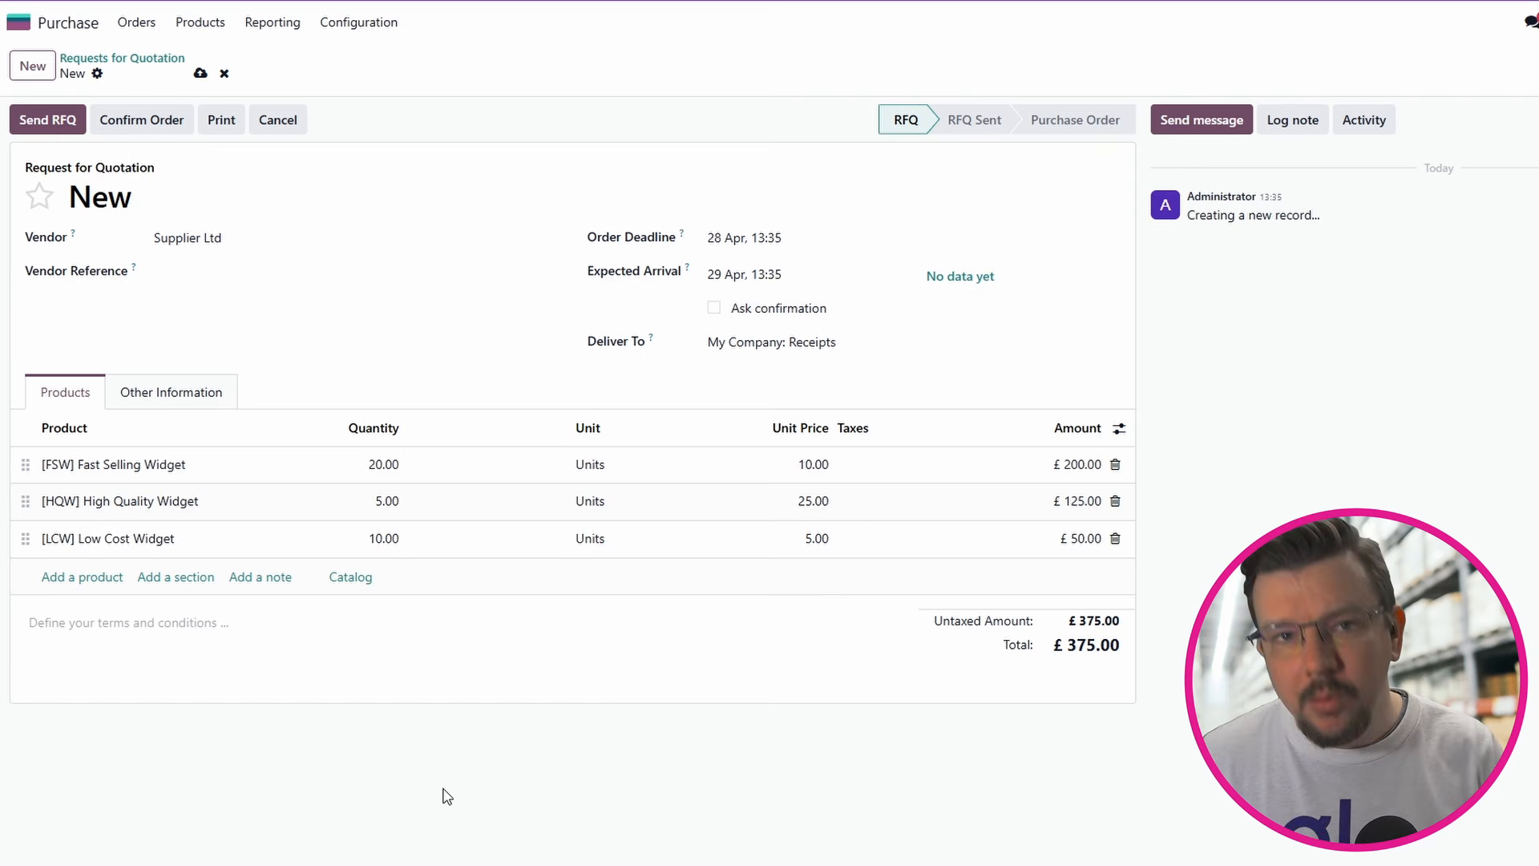
# Step: Confirm the Supplier Ltd request for quotation as a purchase order and open its linked receipt
pyautogui.click(145, 119)
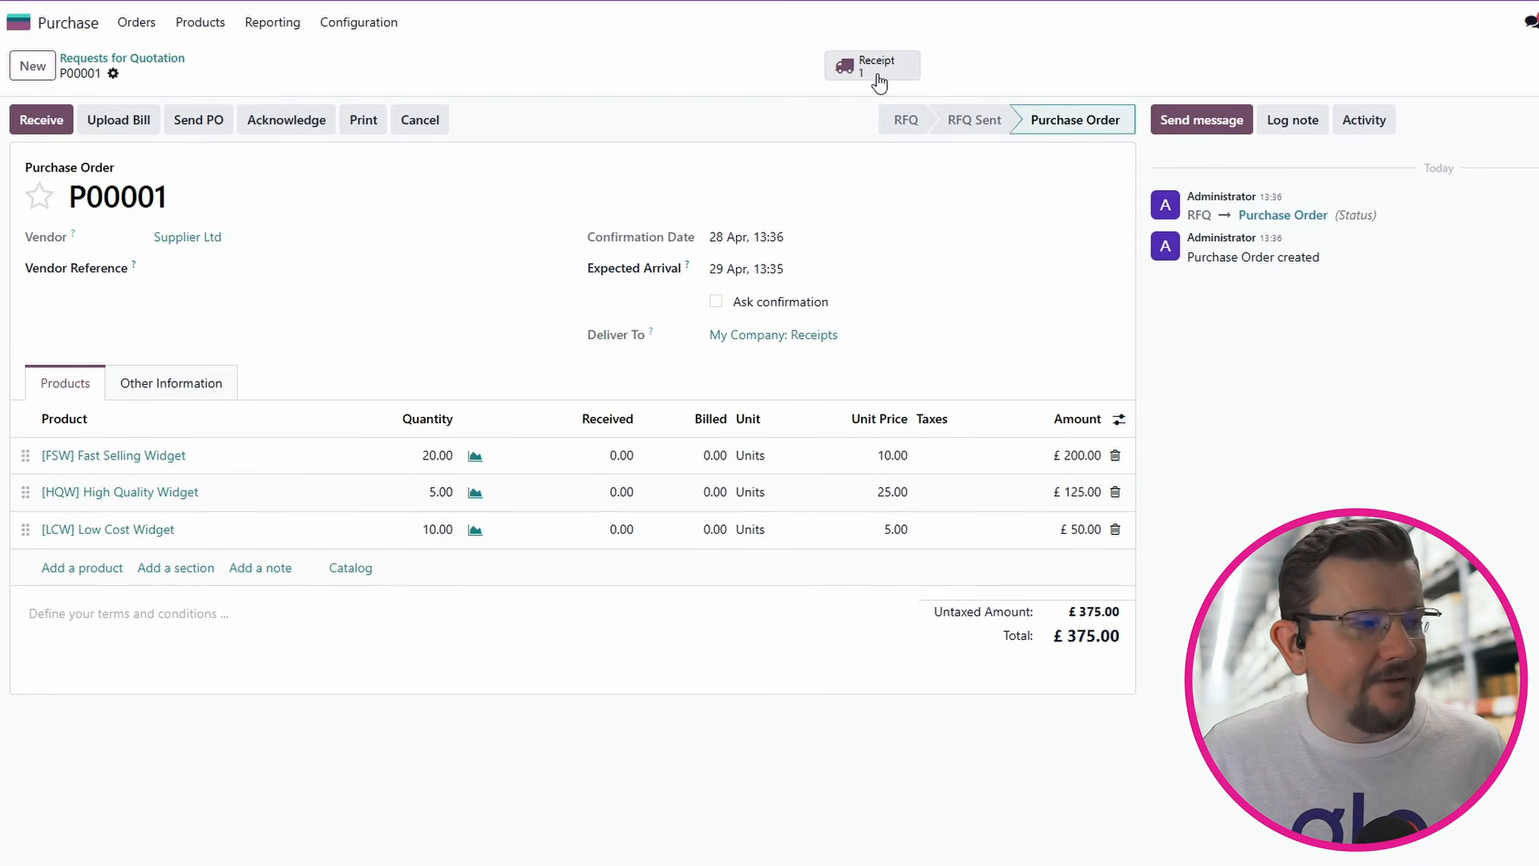
pyautogui.click(878, 78)
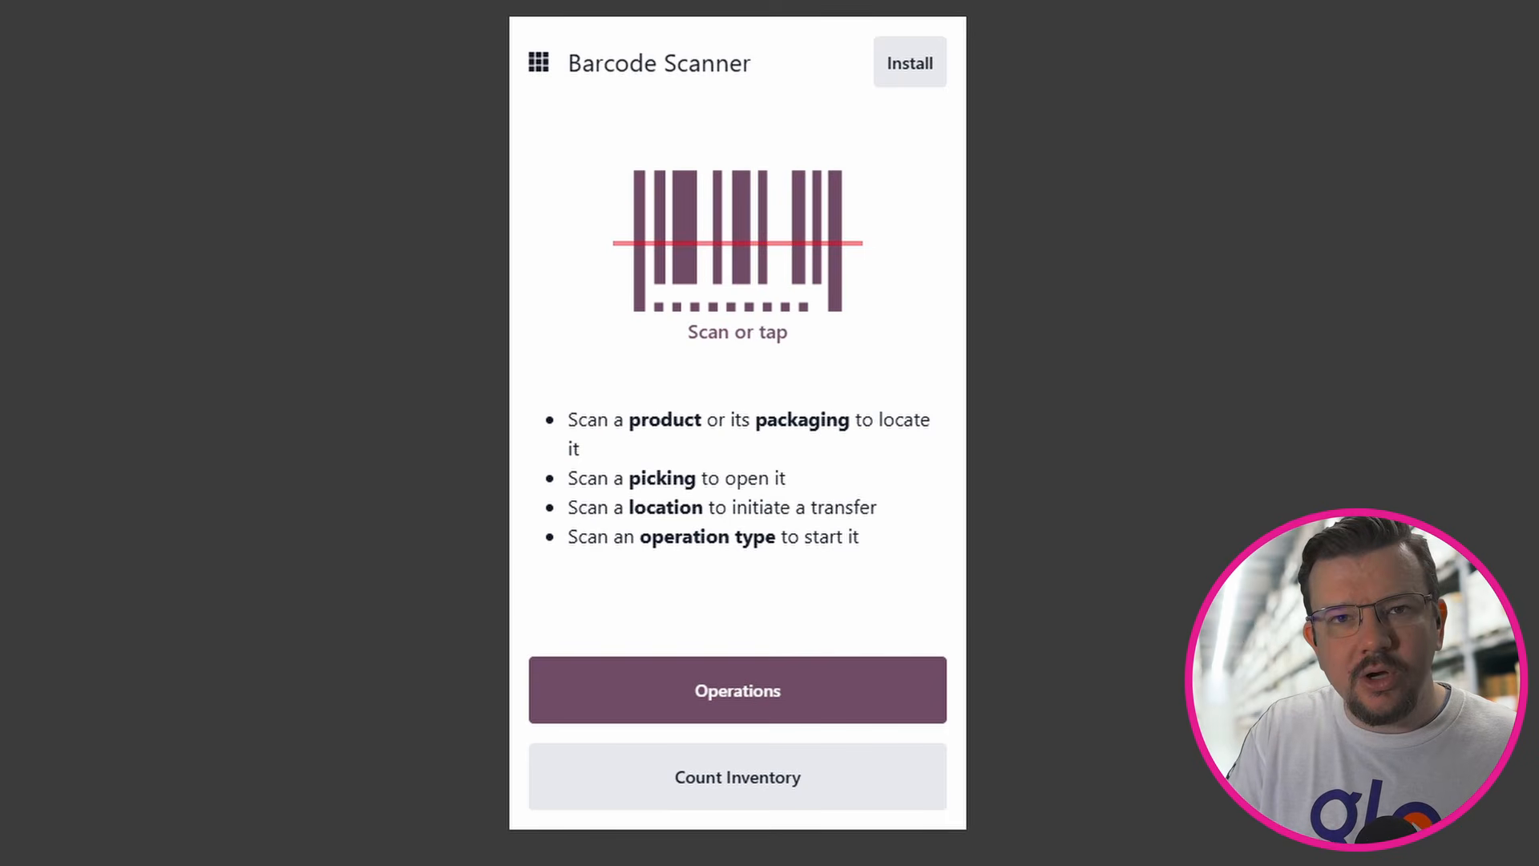
# Step: Open receipt WH/IN/00001 in the Barcode app and count the remaining 9 Low Cost Widget units as received
pyautogui.write('WH/IN/00001')
pyautogui.press('Return')
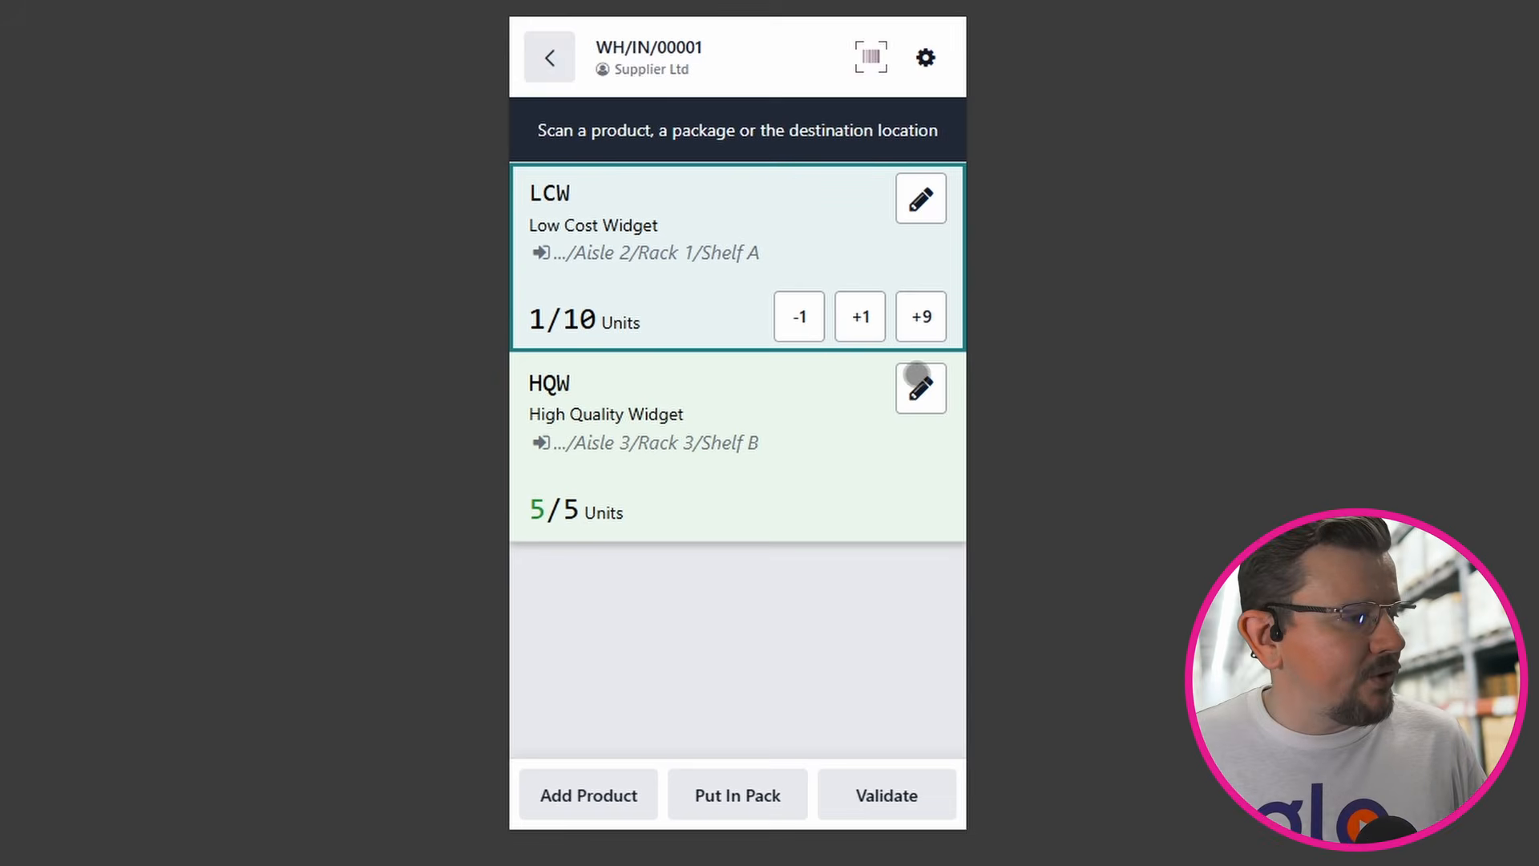
pyautogui.click(925, 318)
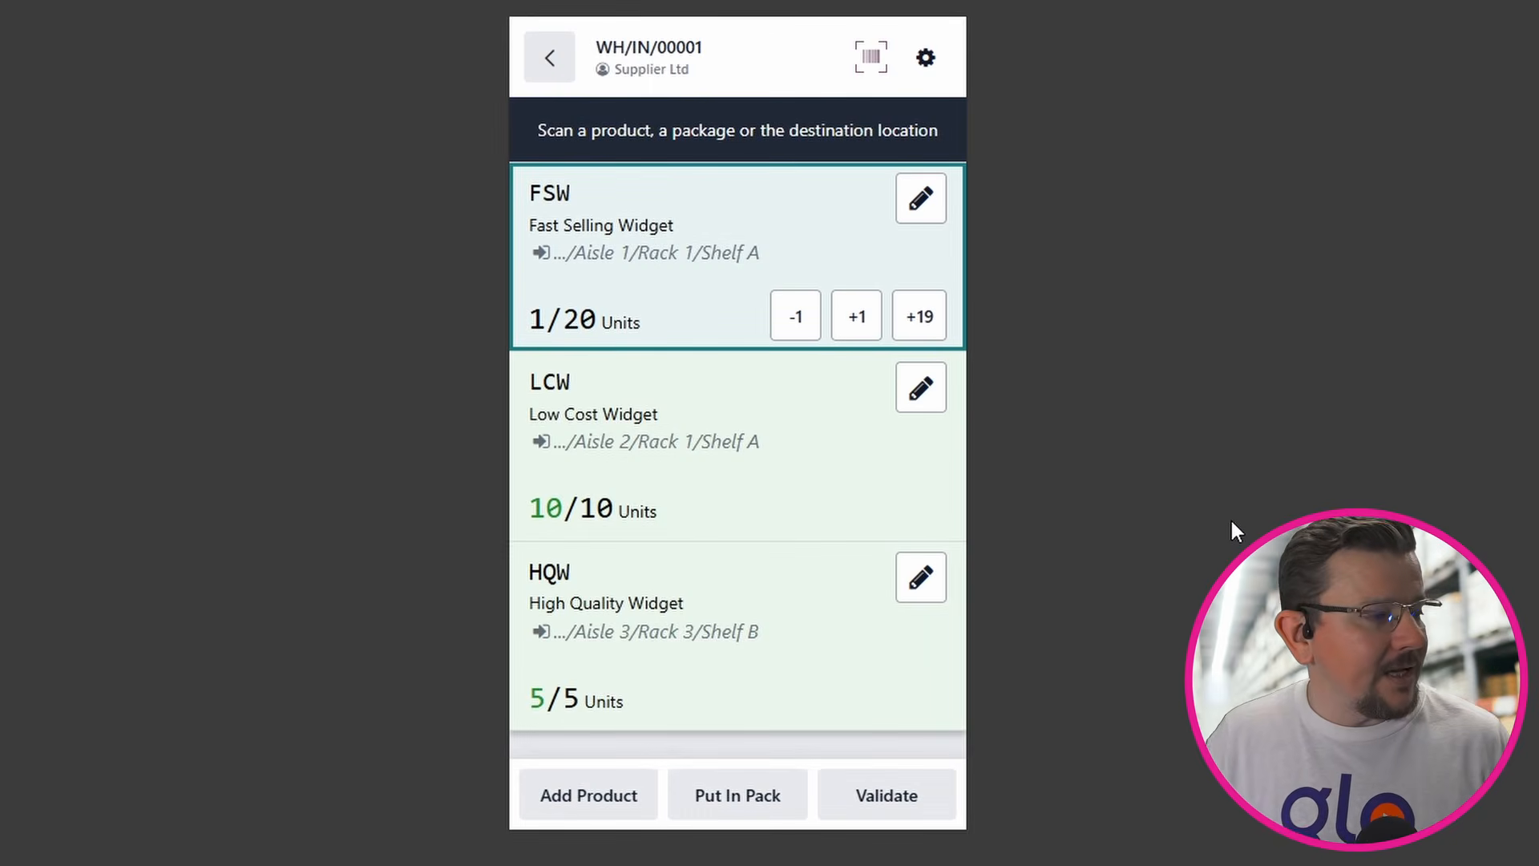
# Step: Raise the received Fast Selling Widget count to 17 units and validate the incomplete receipt, putting the remaining 3 units on a backorder
pyautogui.click(855, 319)
pyautogui.click(855, 319)
pyautogui.click(855, 319)
pyautogui.click(855, 319)
pyautogui.click(855, 319)
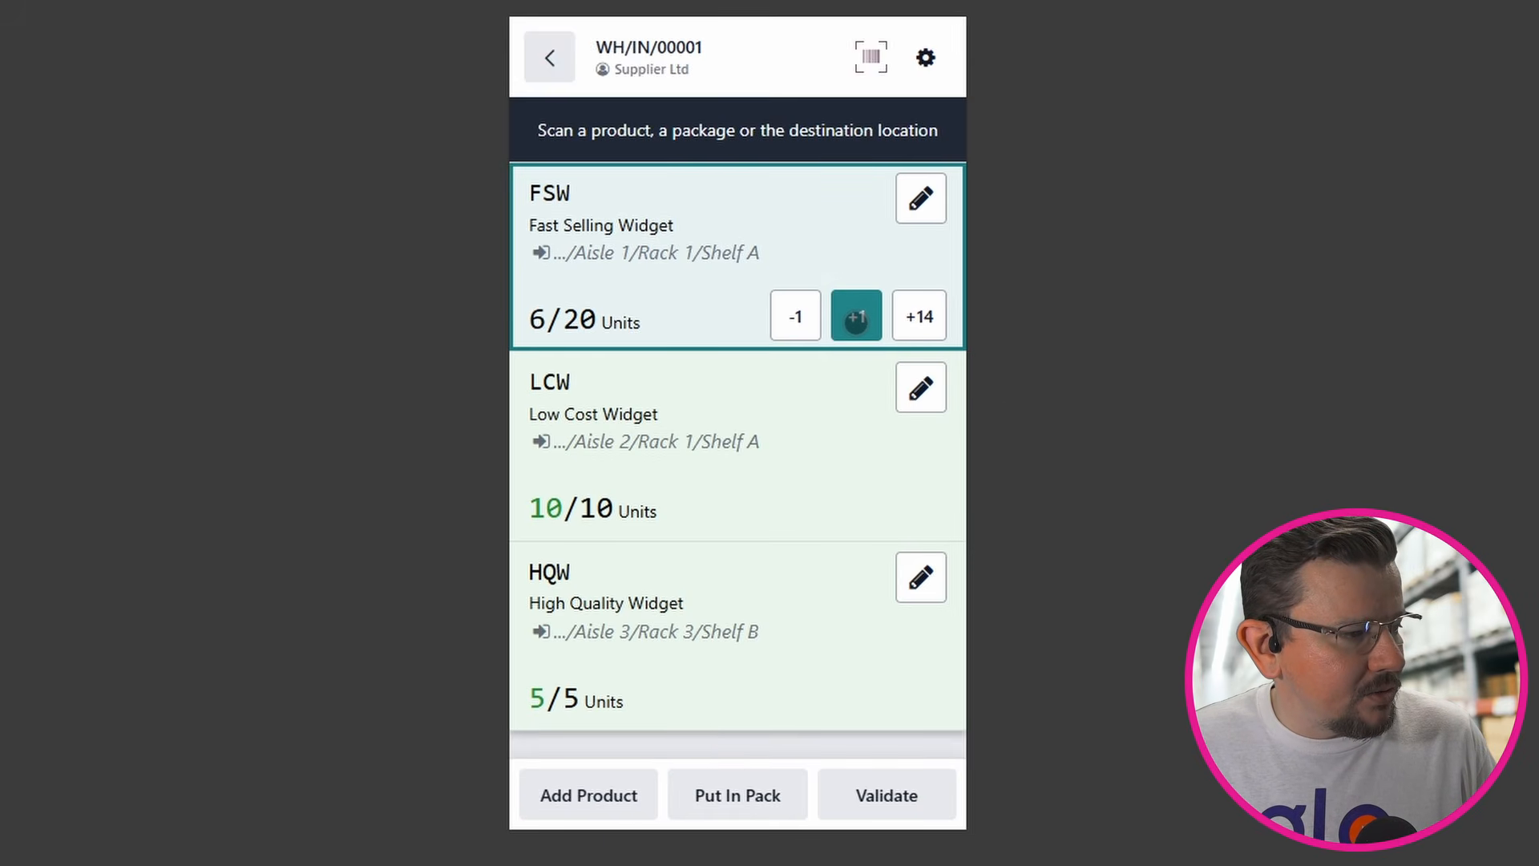
pyautogui.click(856, 319)
pyautogui.click(856, 319)
pyautogui.click(858, 319)
pyautogui.click(857, 319)
pyautogui.click(858, 319)
pyautogui.click(857, 319)
pyautogui.click(857, 319)
pyautogui.click(857, 319)
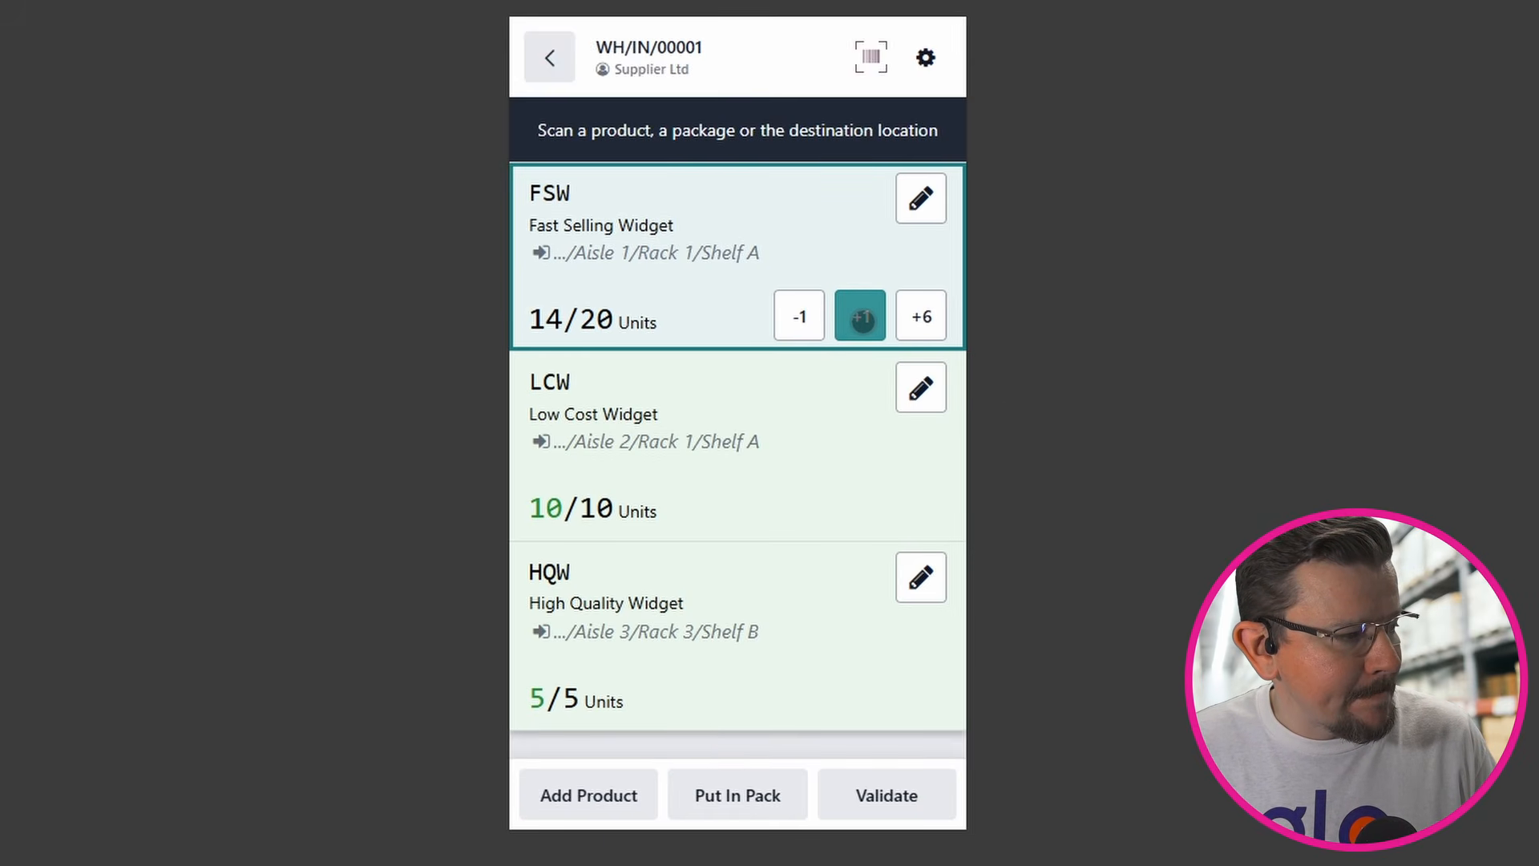
pyautogui.click(858, 319)
pyautogui.click(858, 319)
pyautogui.click(857, 319)
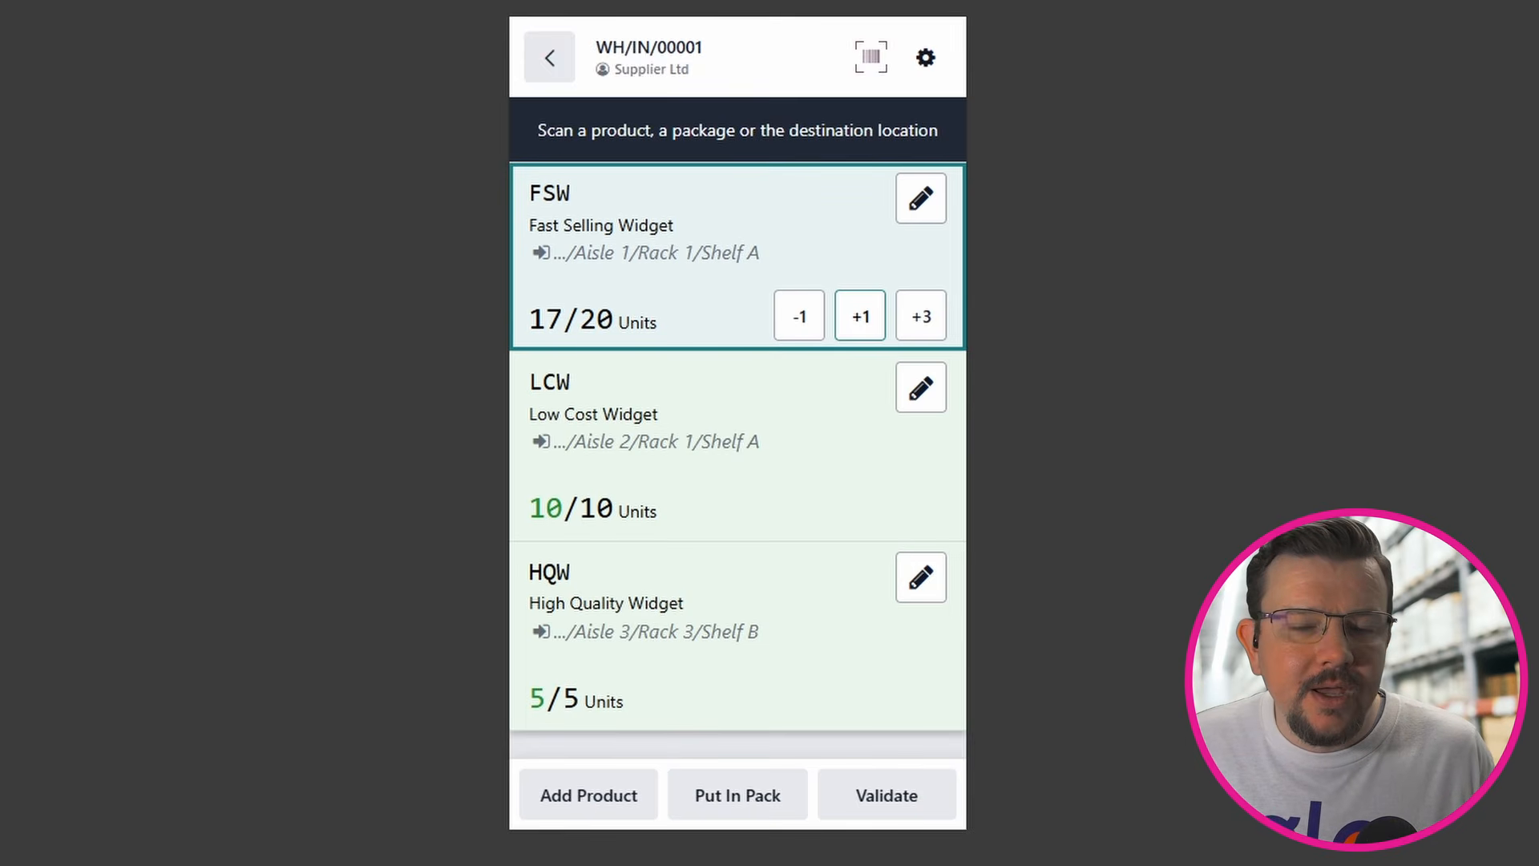
pyautogui.click(876, 790)
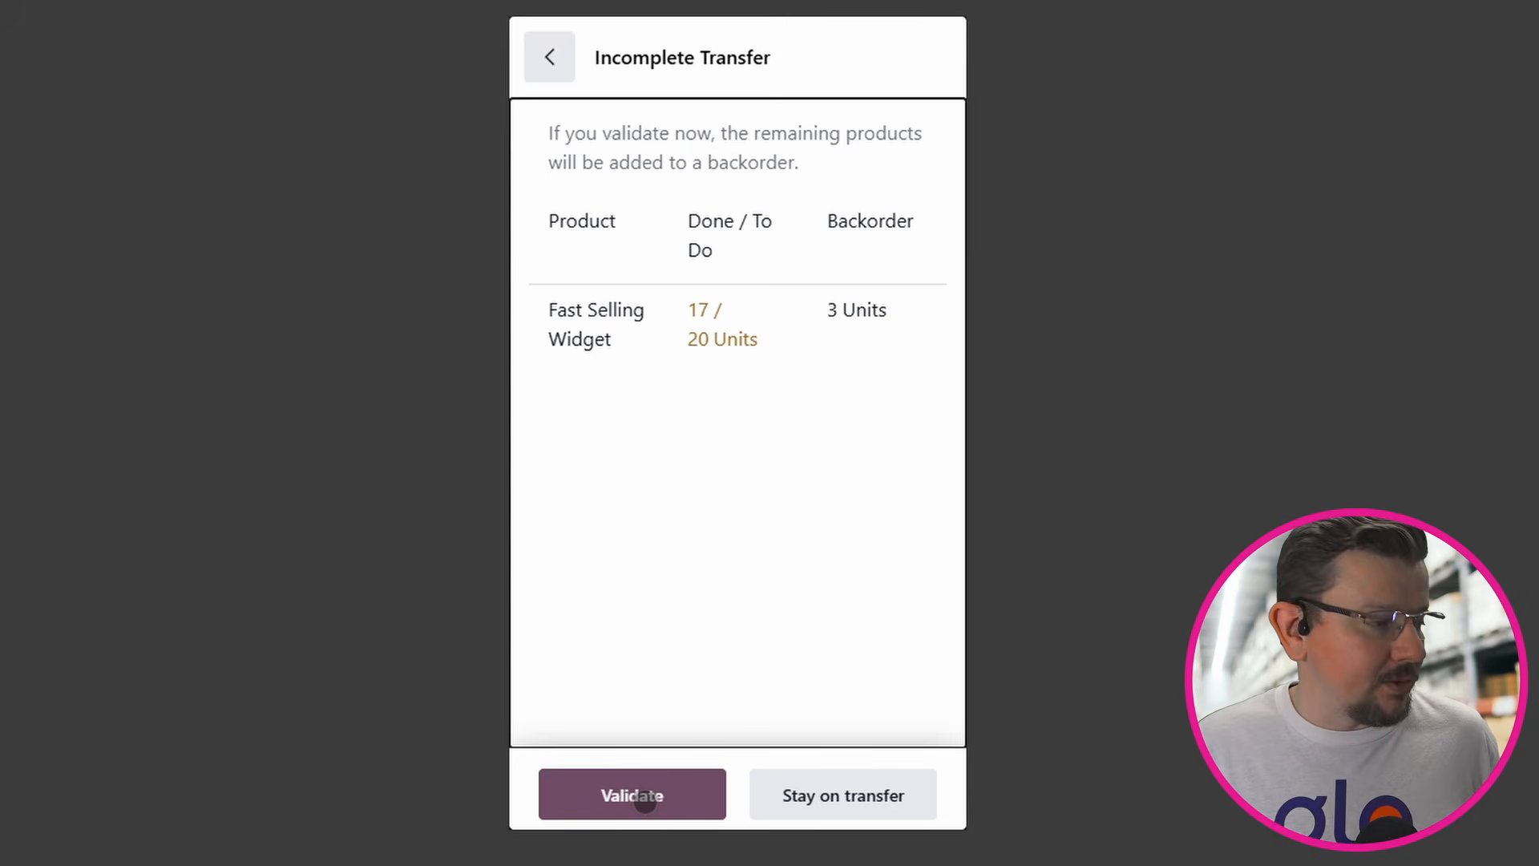
pyautogui.click(644, 801)
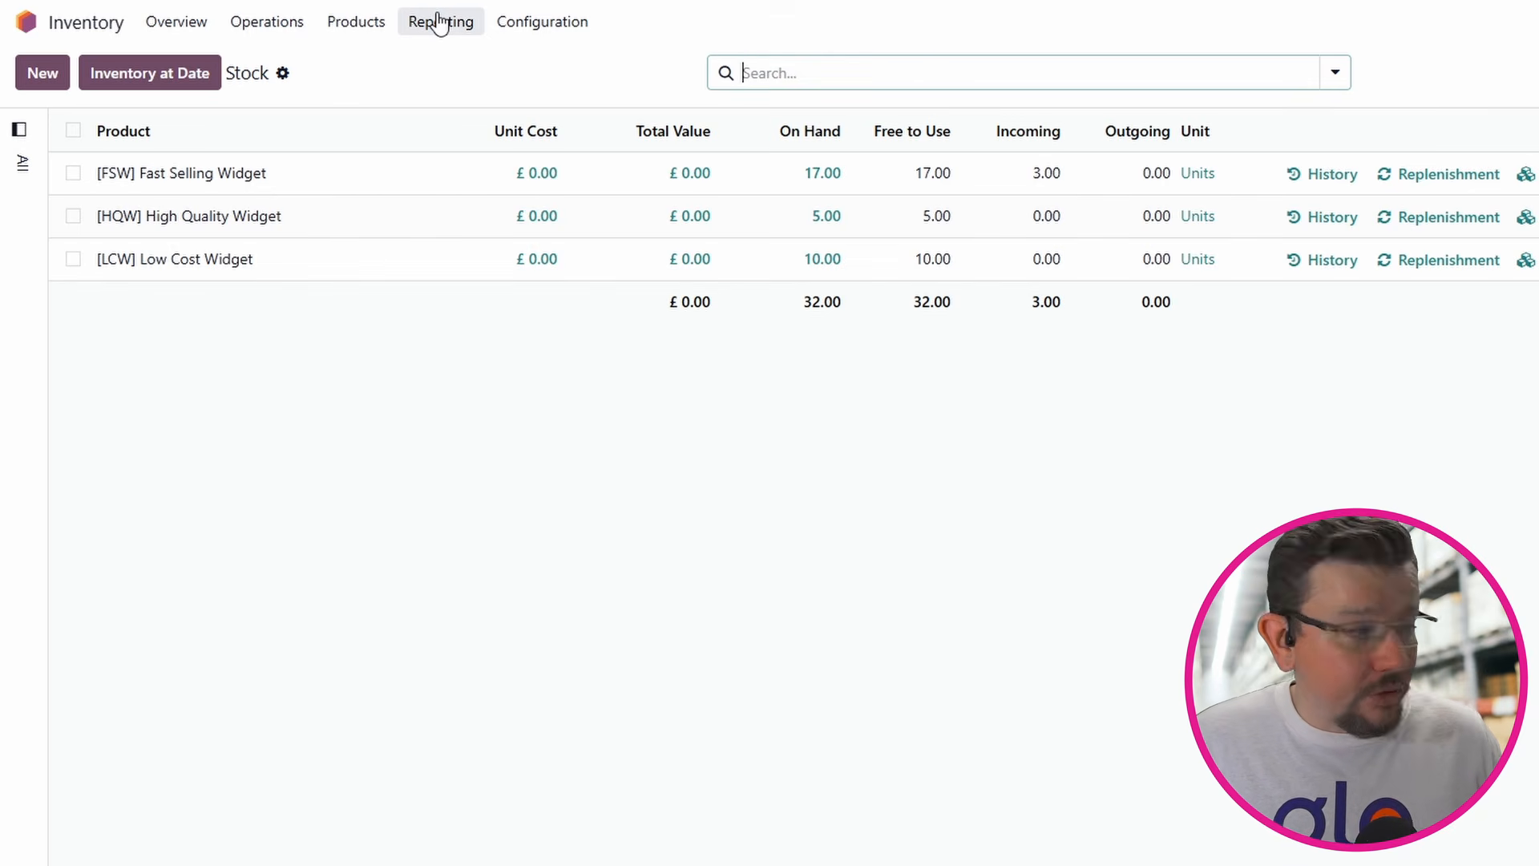
# Step: In the Inventory app, examine the stock report's on-hand quantities, then open the stock by location report
pyautogui.click(440, 21)
pyautogui.click(486, 808)
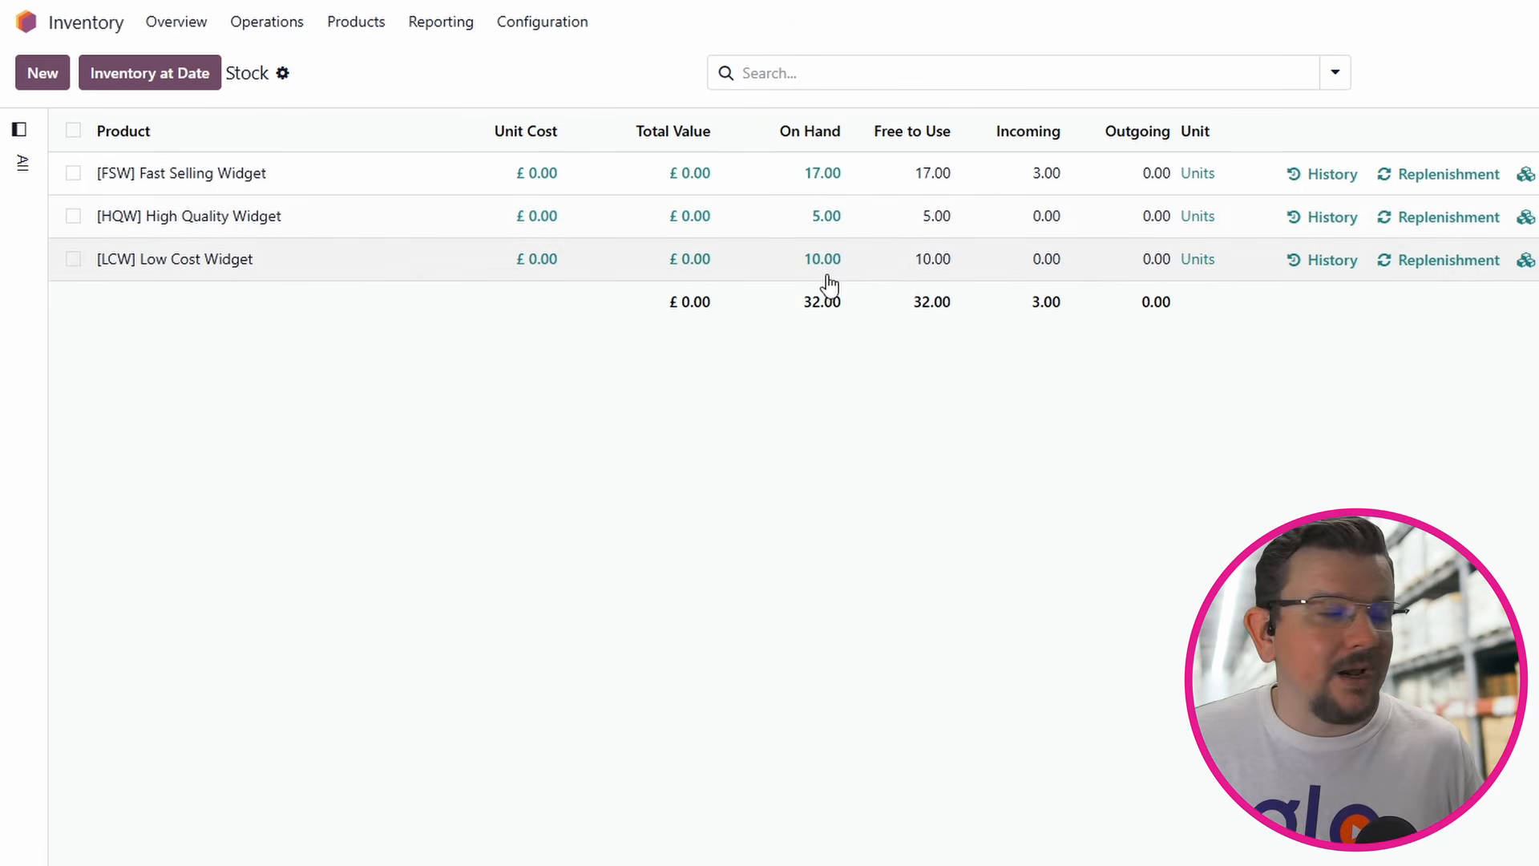
pyautogui.click(462, 29)
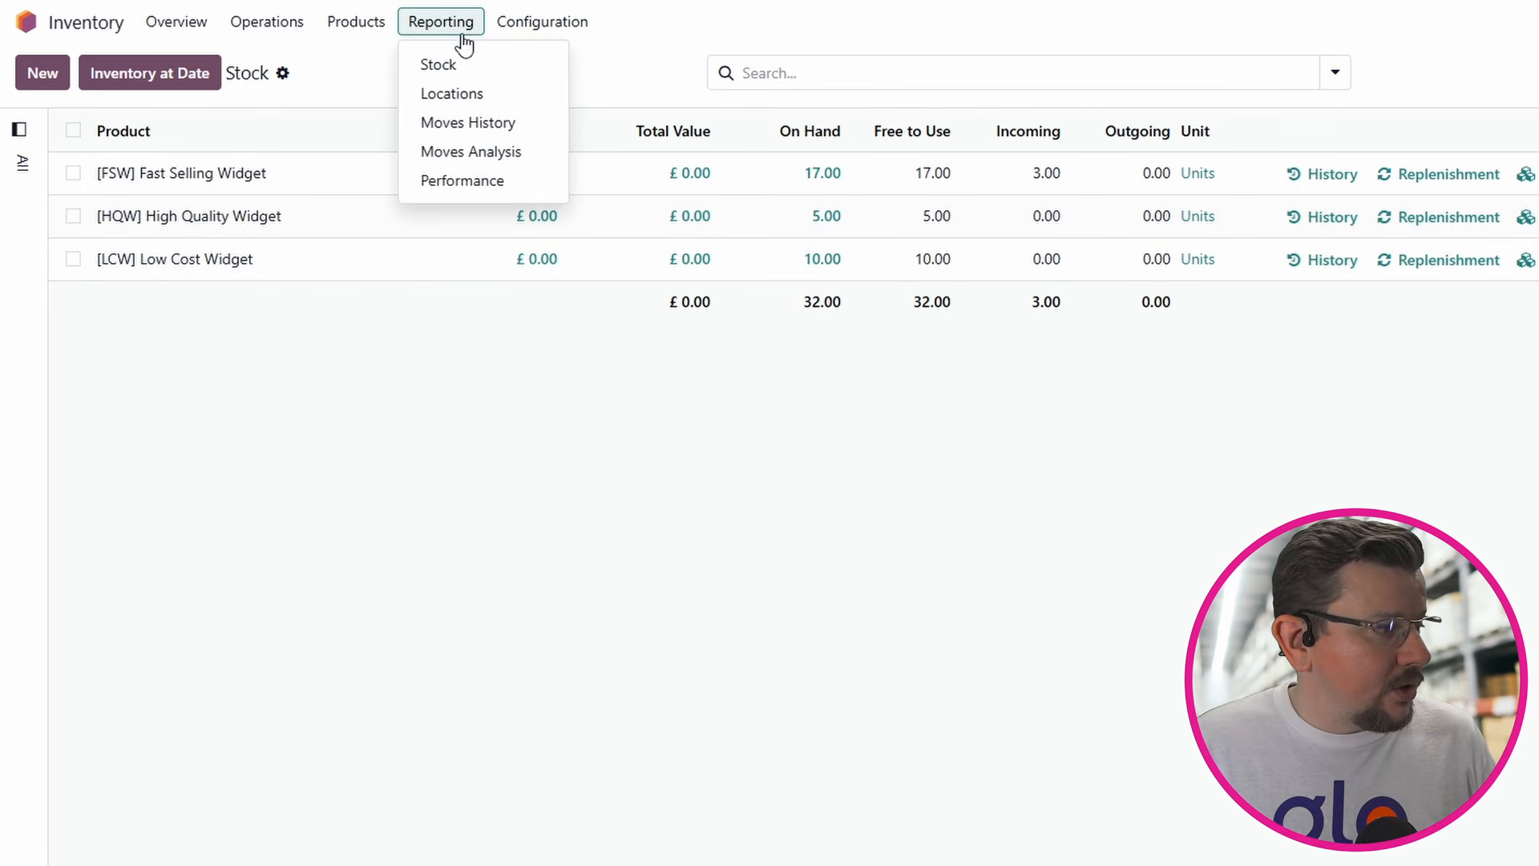
pyautogui.click(465, 98)
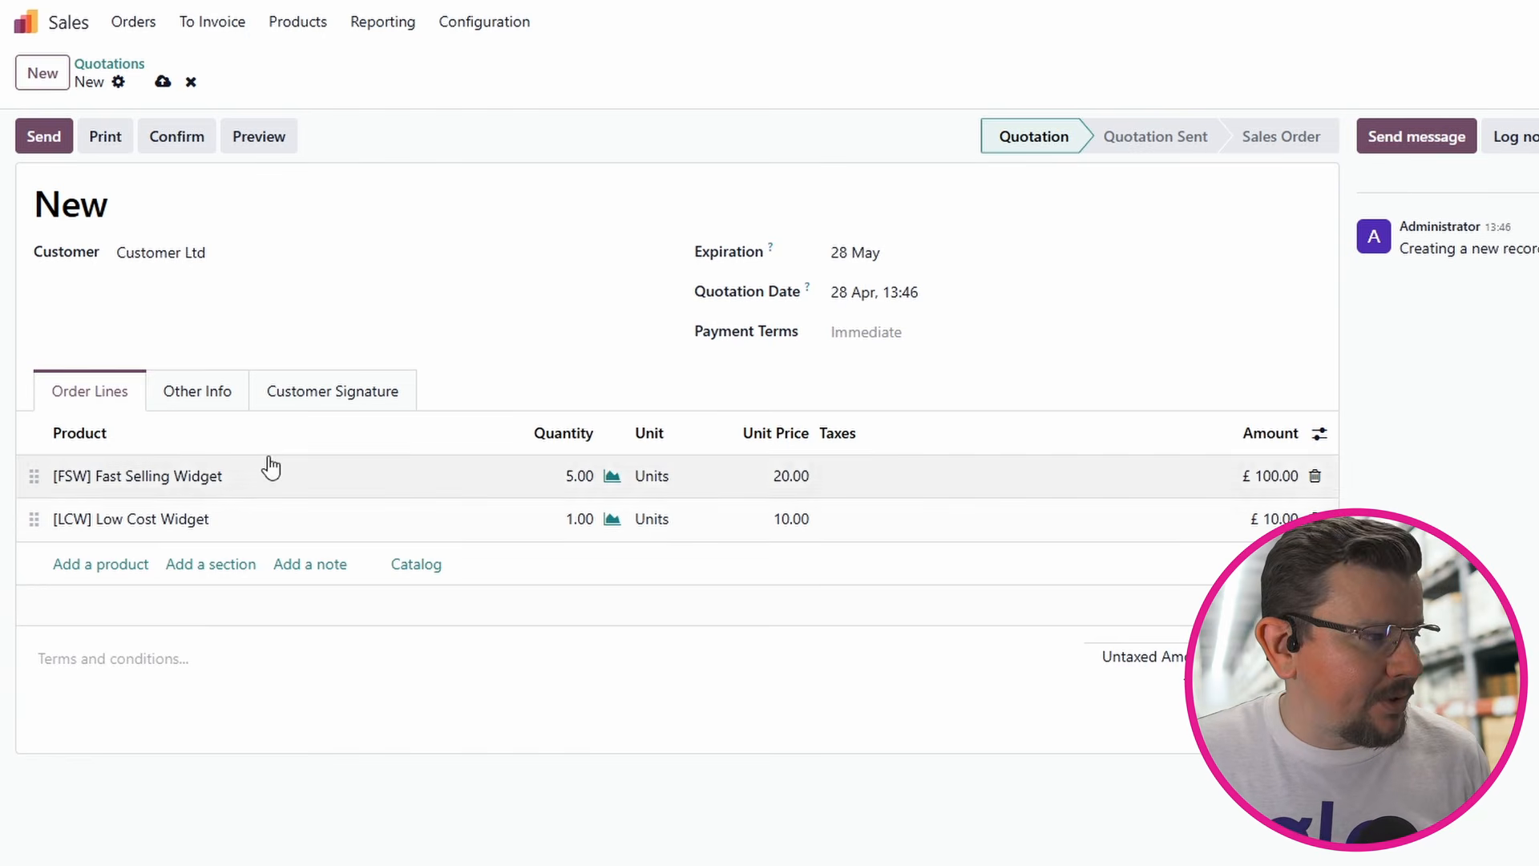
# Step: In the Sales app, confirm the Customer Ltd quotation as a sales order and open its linked delivery
pyautogui.click(175, 154)
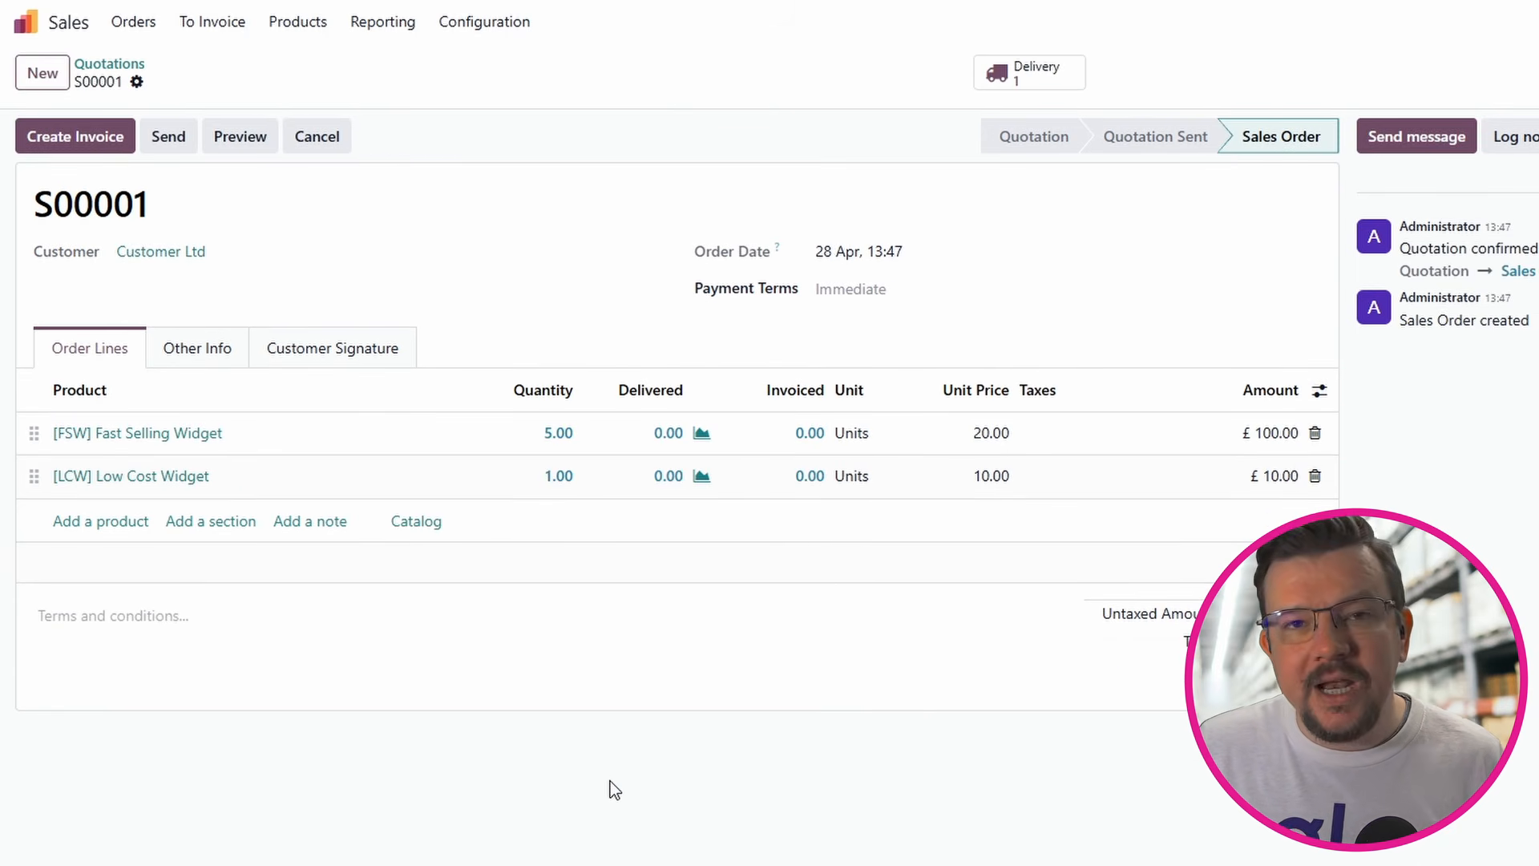
pyautogui.click(1029, 77)
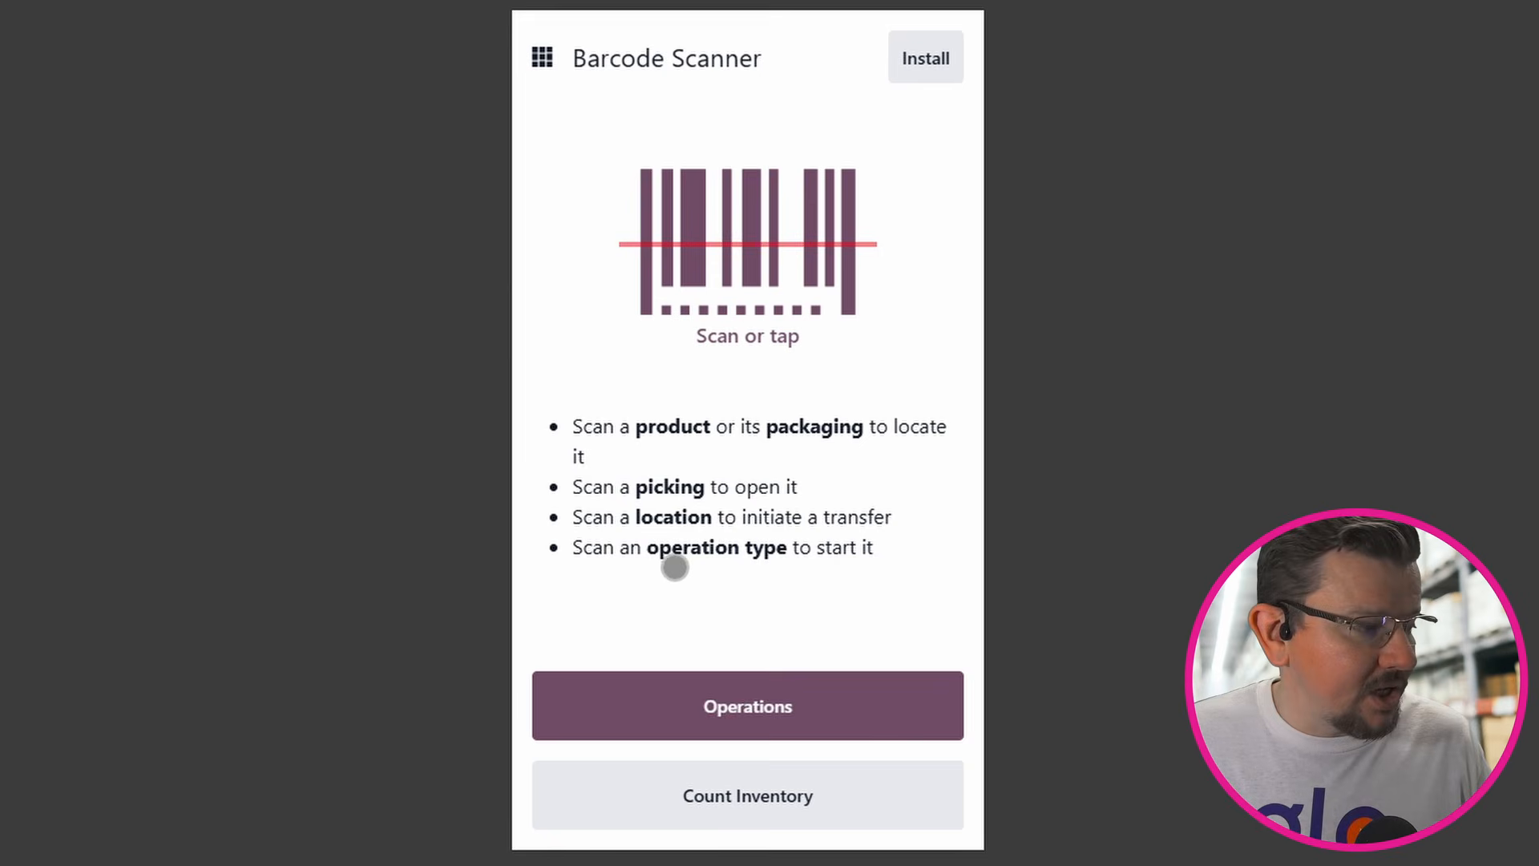
# Step: Open the Customer Ltd delivery order WH/OUT/00001 from the delivery order operations in the Barcode app
pyautogui.click(733, 697)
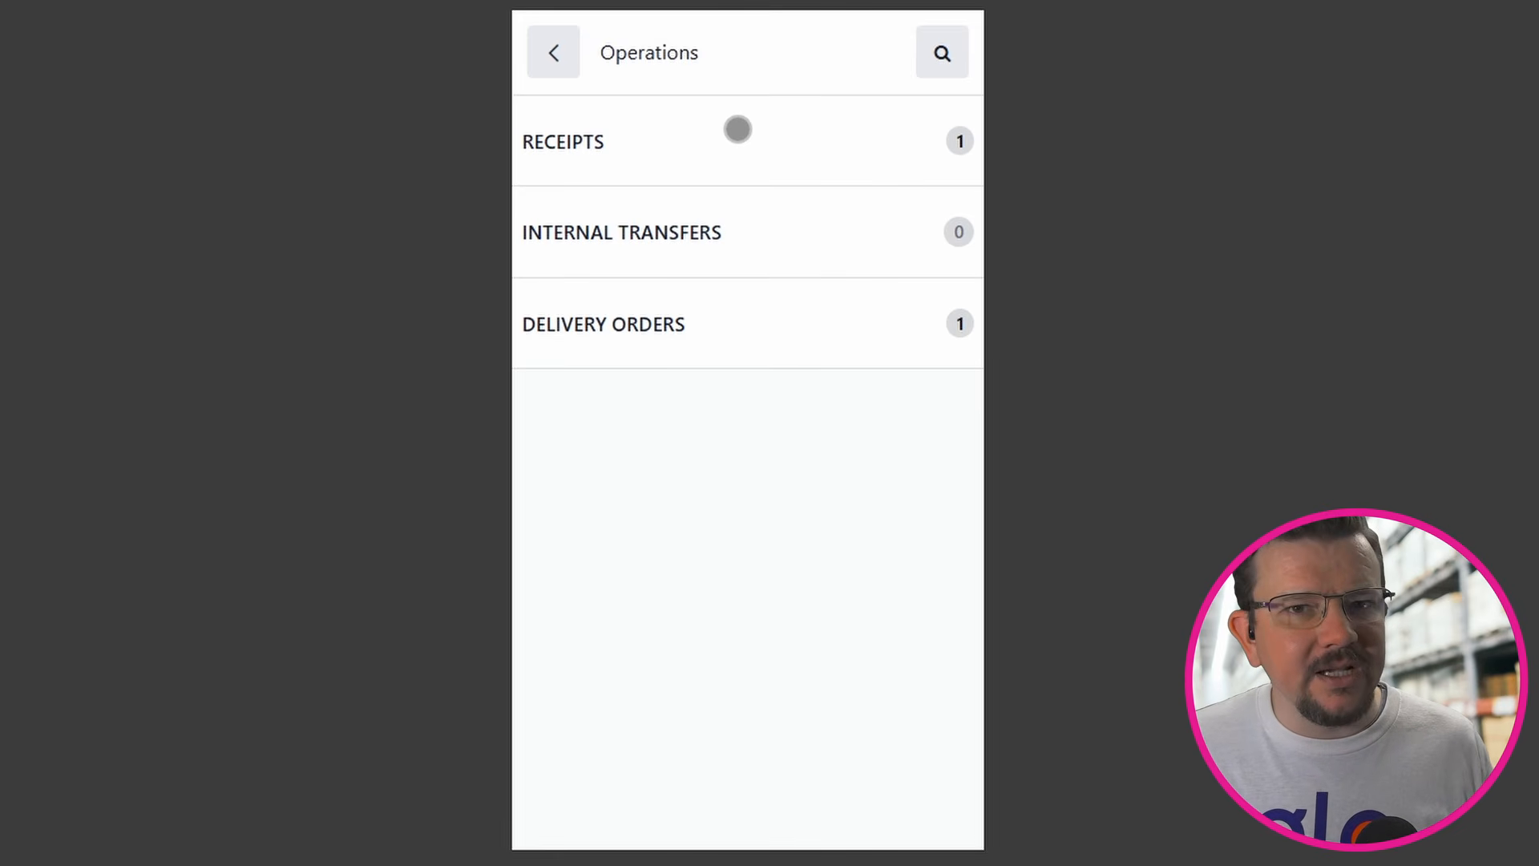
pyautogui.click(696, 339)
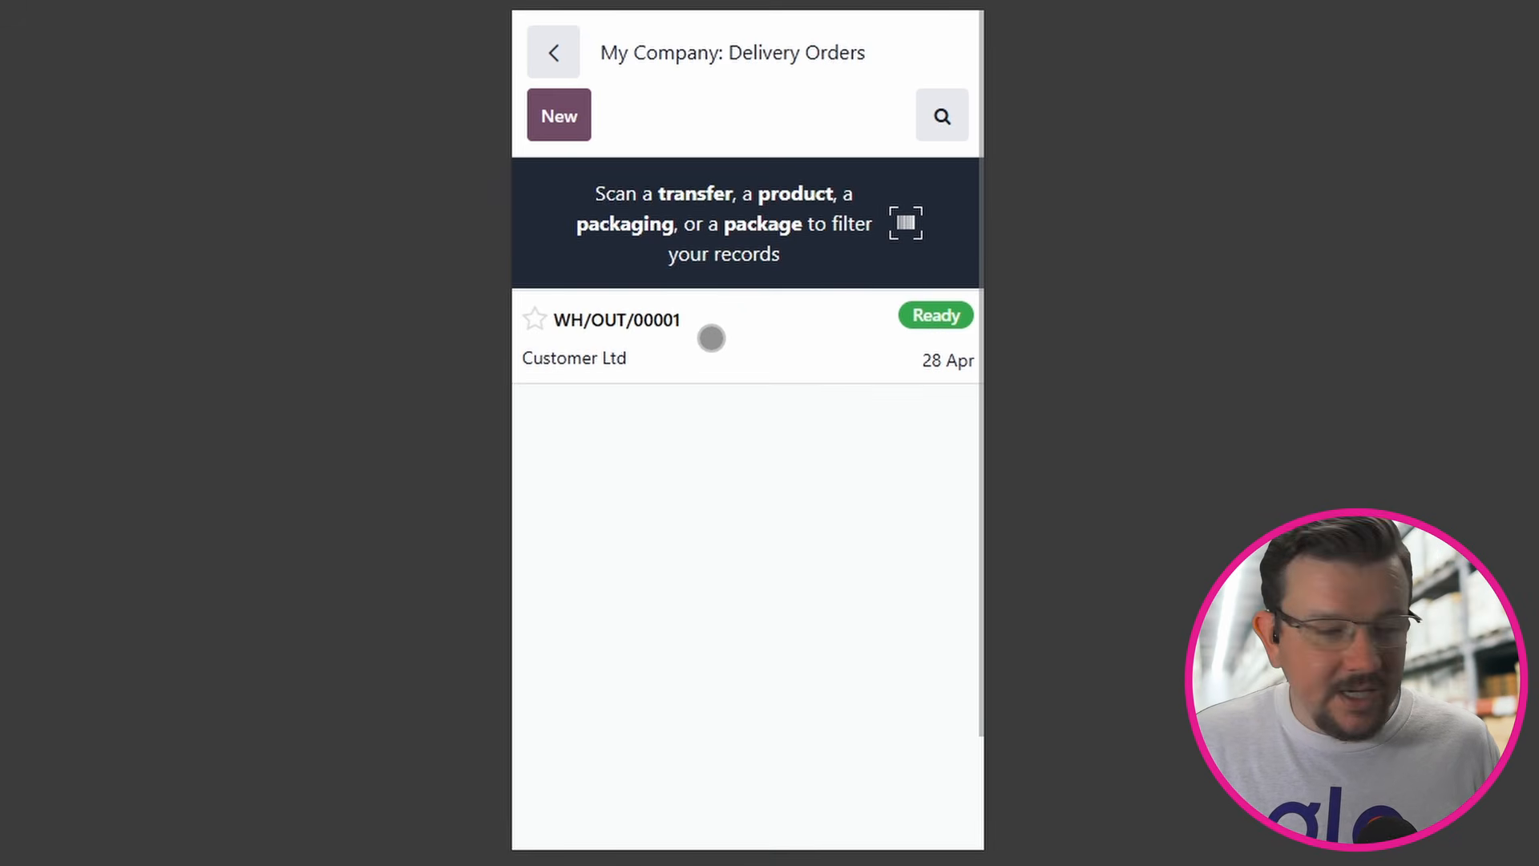
pyautogui.click(711, 338)
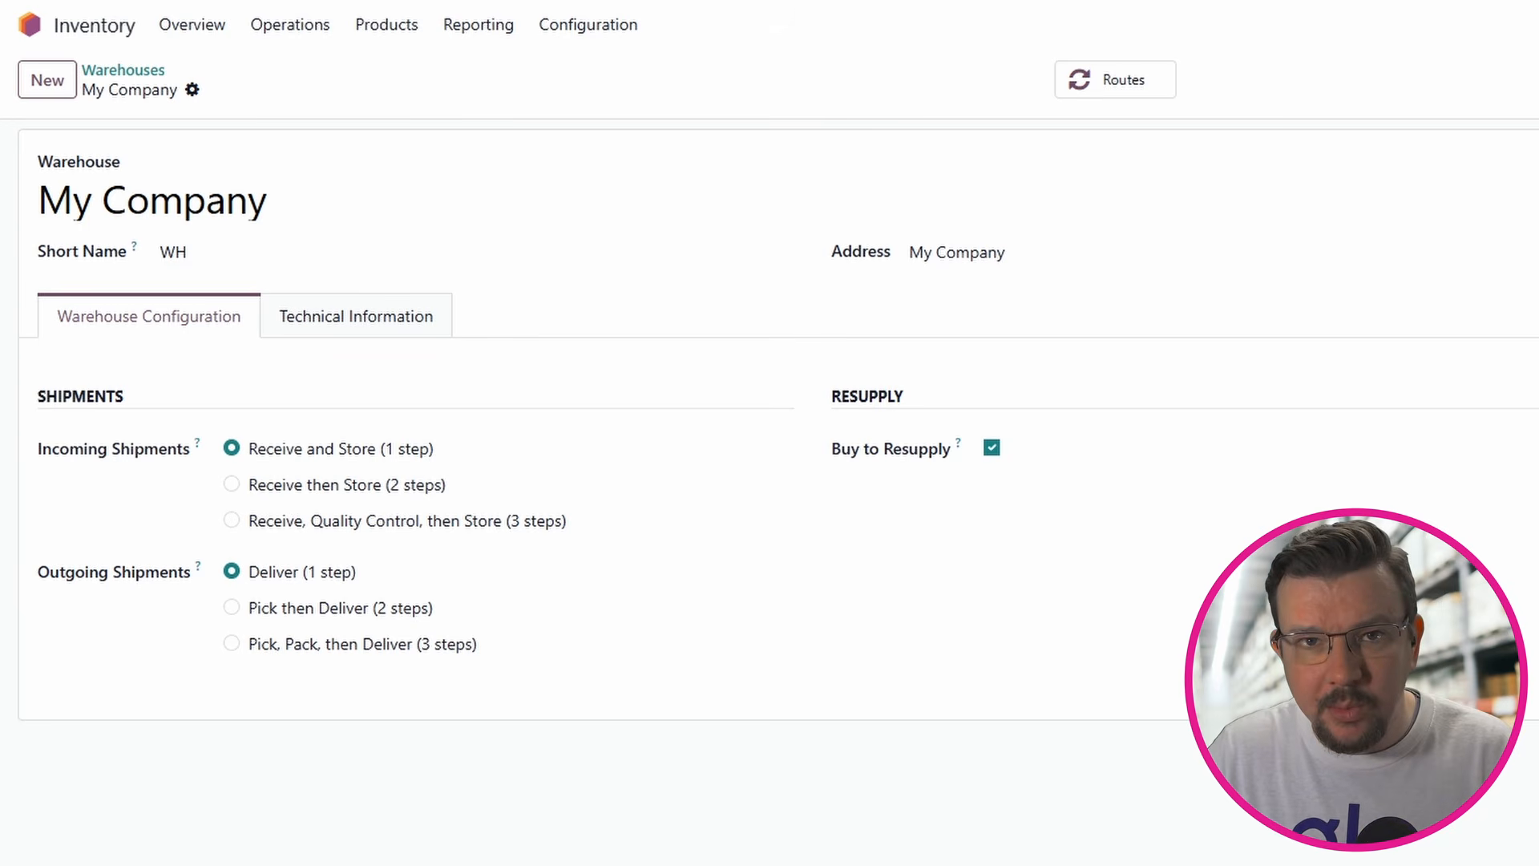
# Step: Set the My Company warehouse to Receive then Store (2 steps) and Pick then Deliver (2 steps), and save the configuration
pyautogui.click(314, 492)
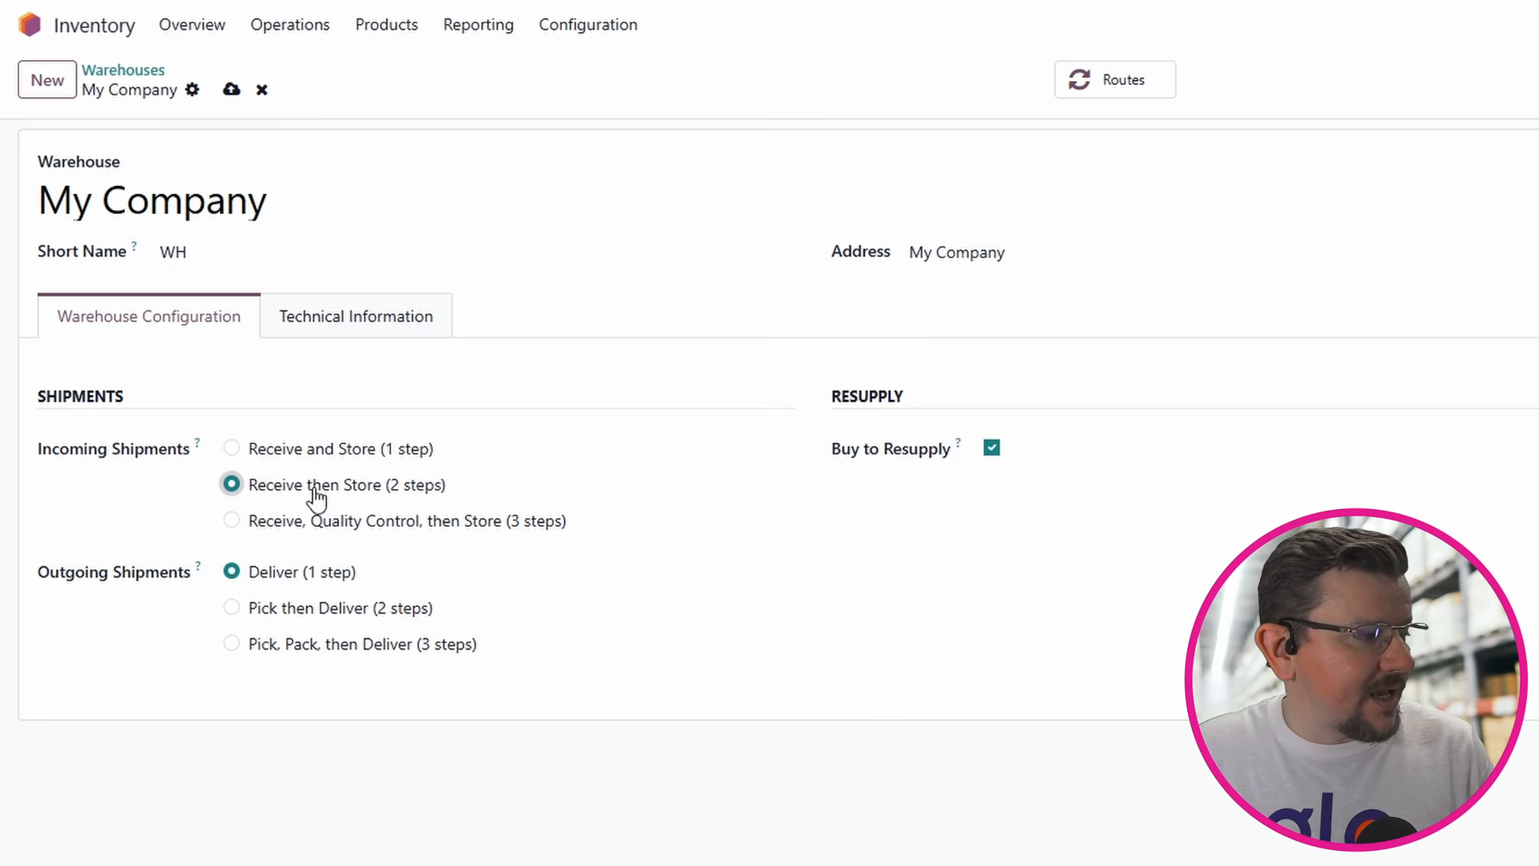
pyautogui.click(325, 613)
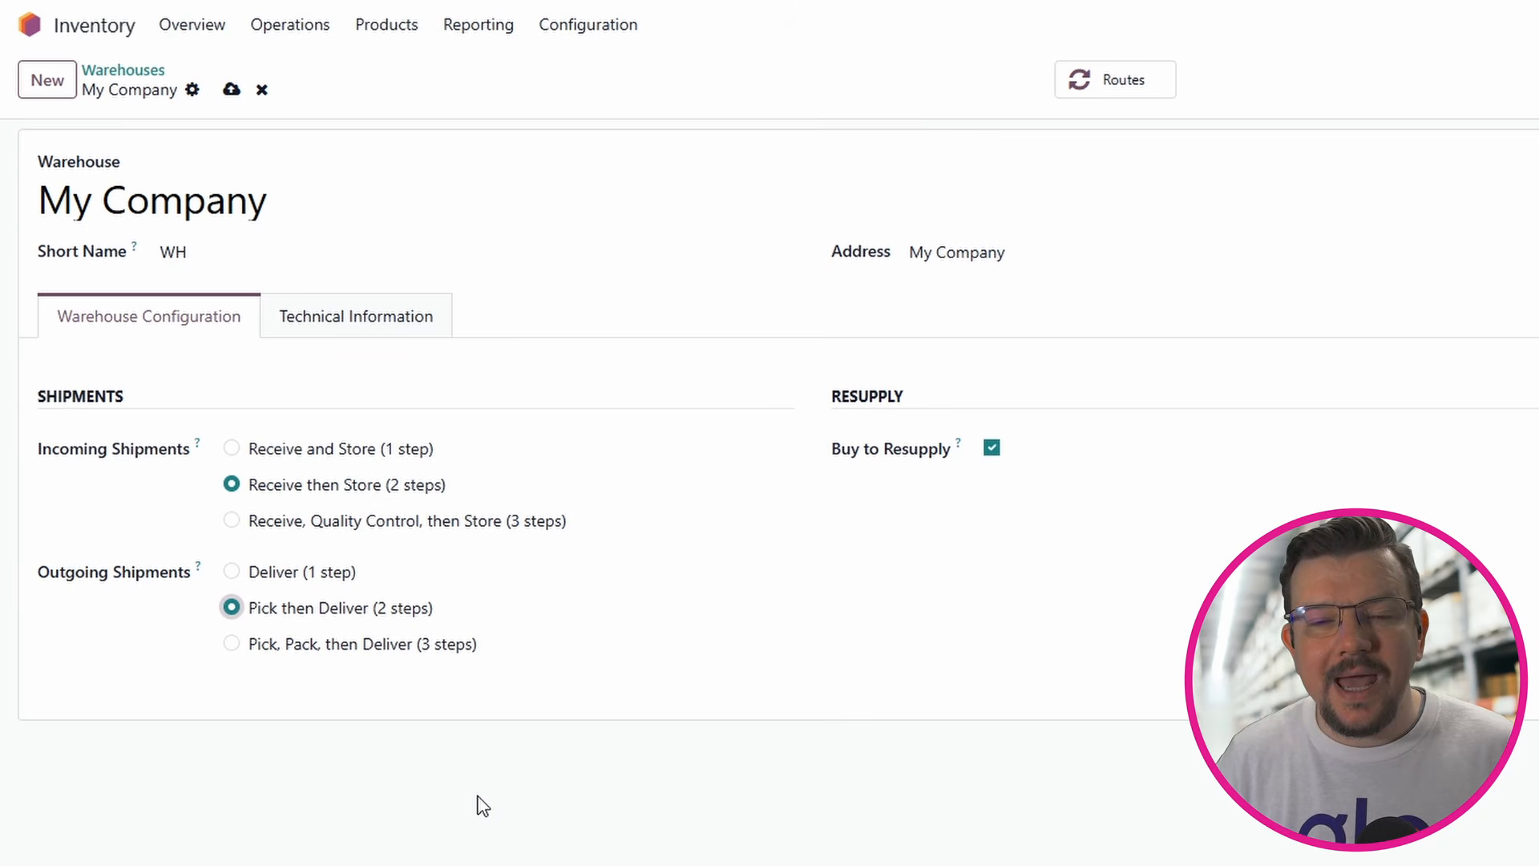
pyautogui.click(232, 90)
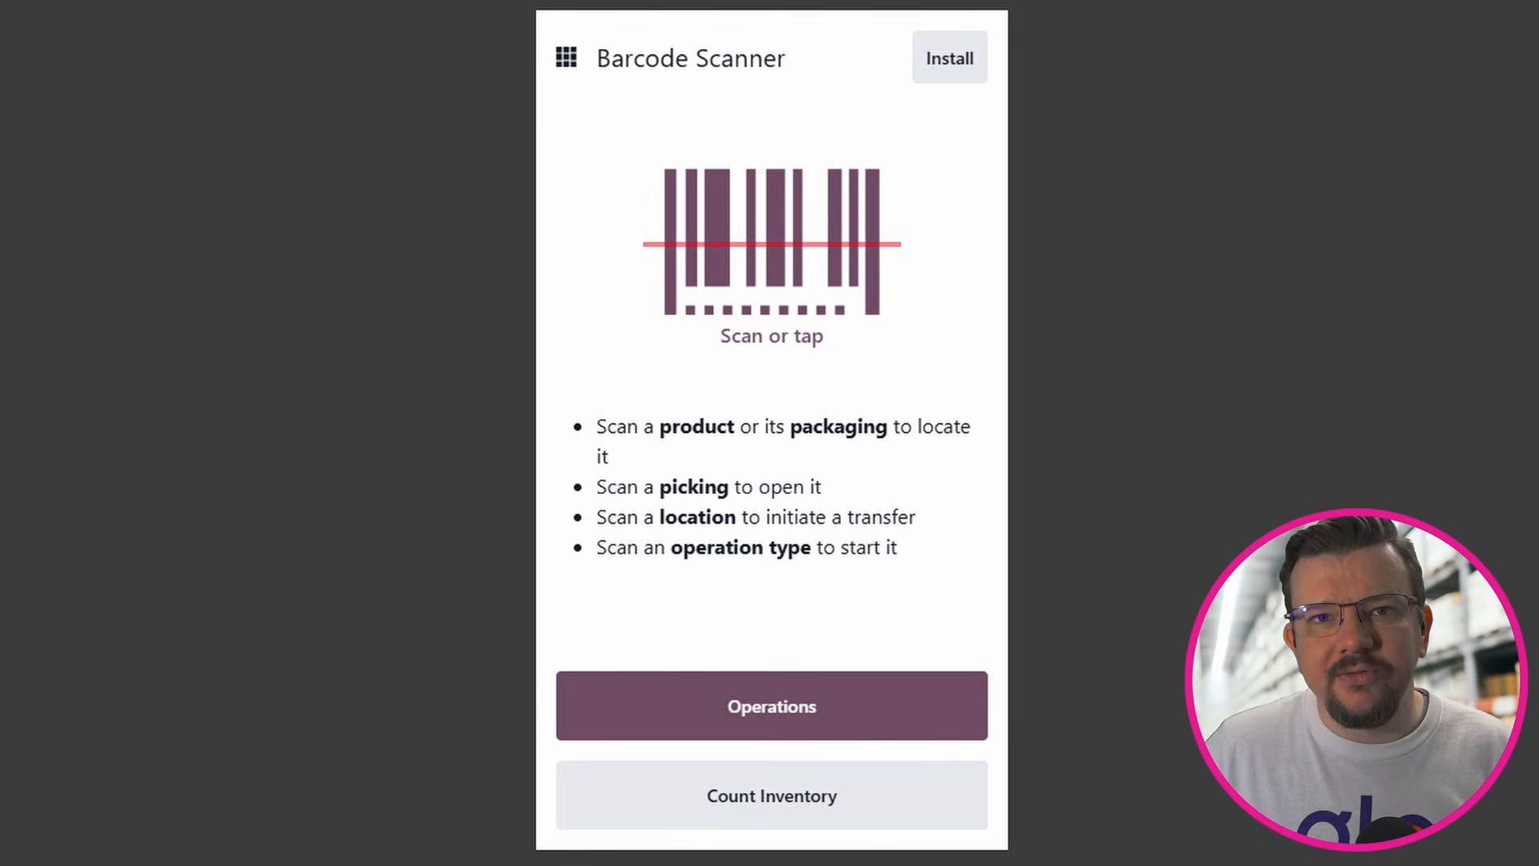
# Step: In the Barcode app, open receipt WH/IN/00002 and validate it with 3 Fast Selling Widget units received into WH/Input
pyautogui.click(767, 702)
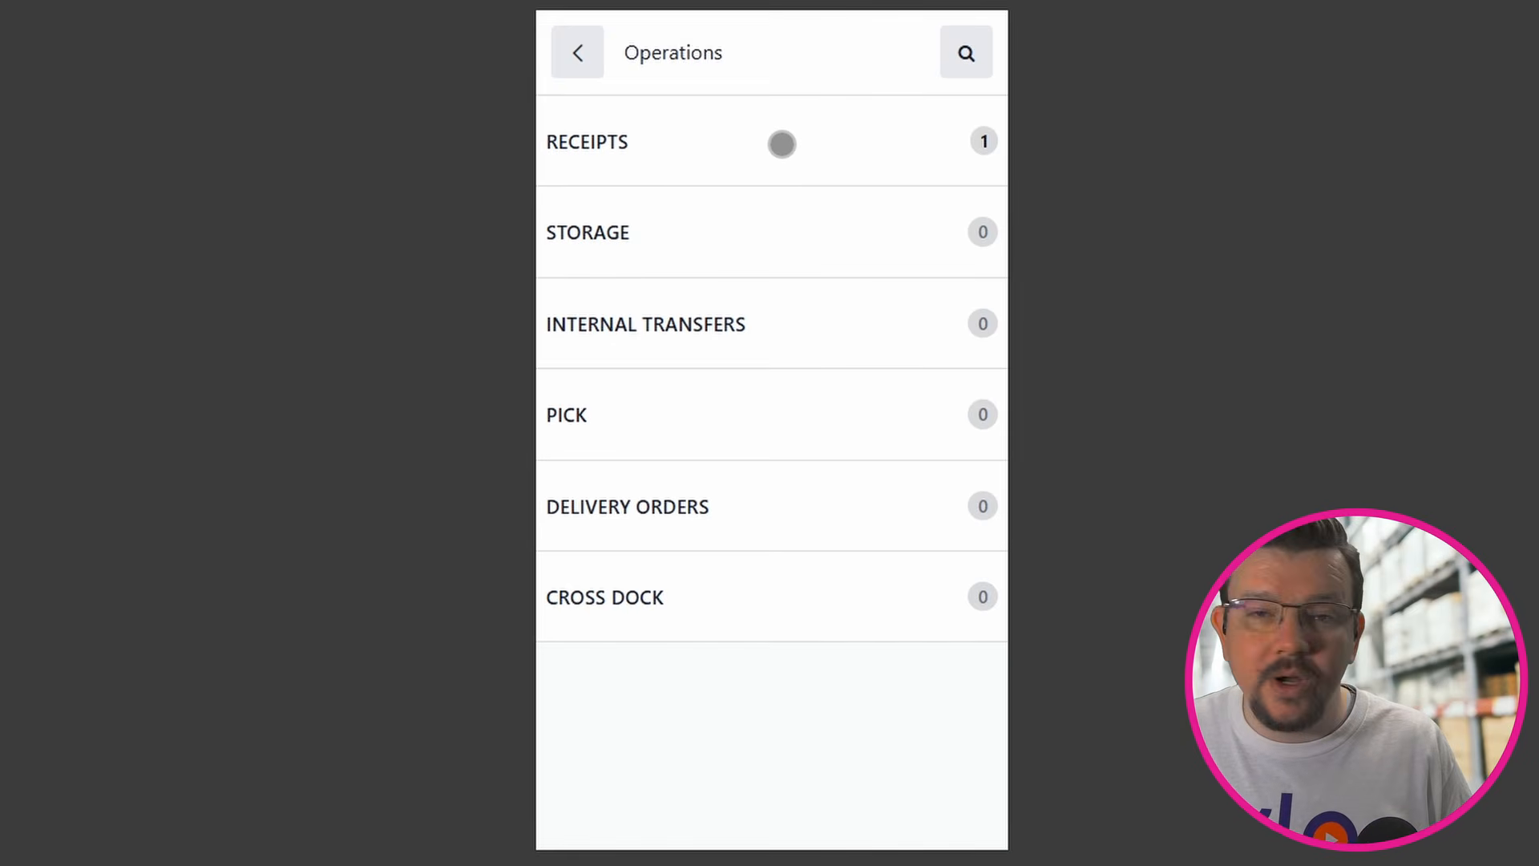
pyautogui.click(781, 143)
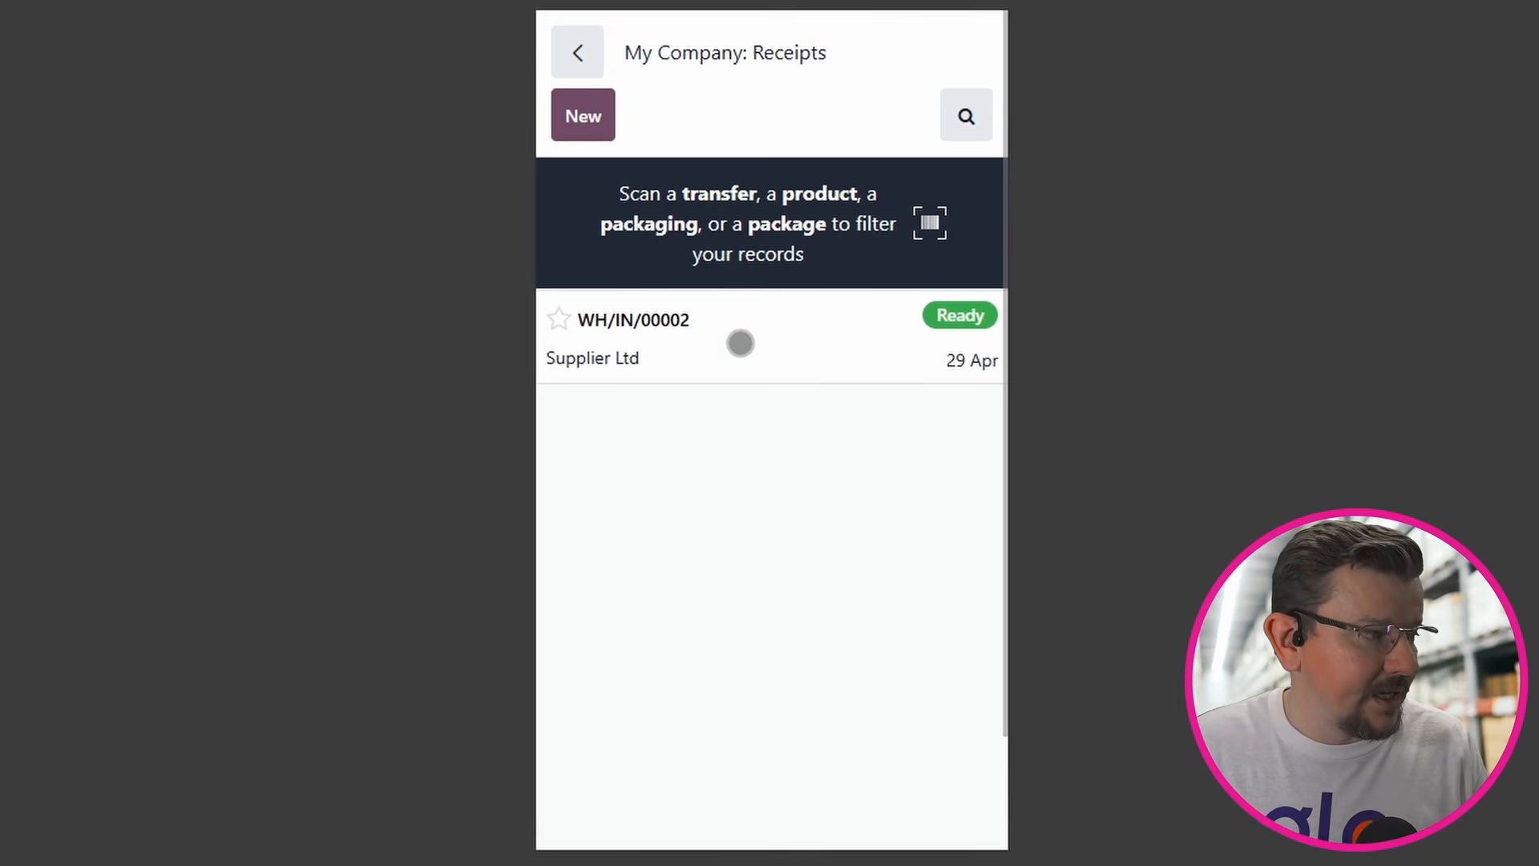
pyautogui.click(739, 340)
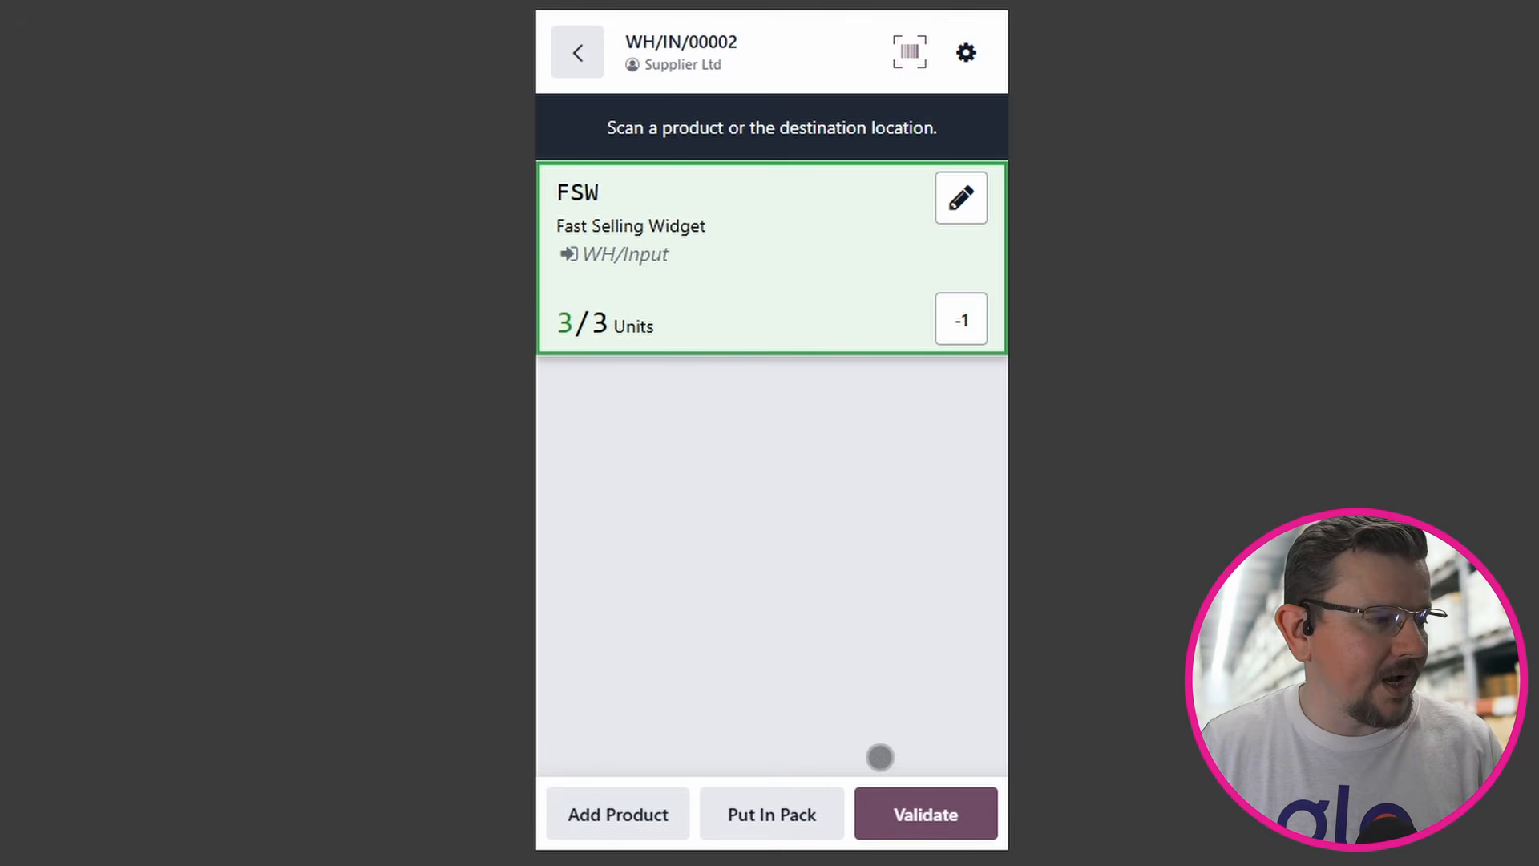
pyautogui.click(912, 814)
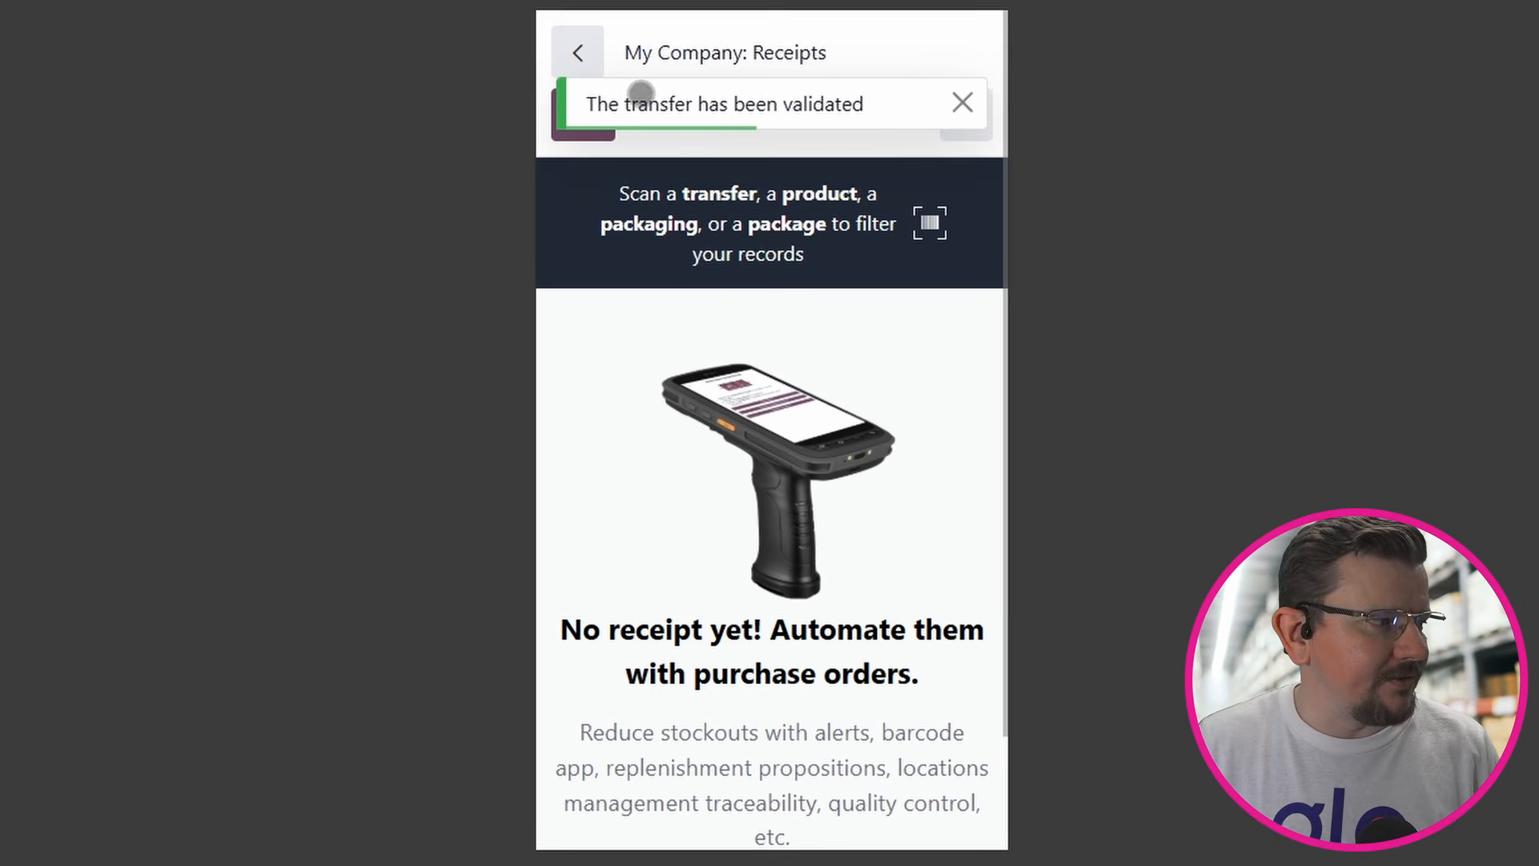
# Step: Process storage transfer WH/STOR/00001 for 3 Fast Selling Widget units, declining the extra Low Cost Widget and validating the transfer
pyautogui.click(569, 56)
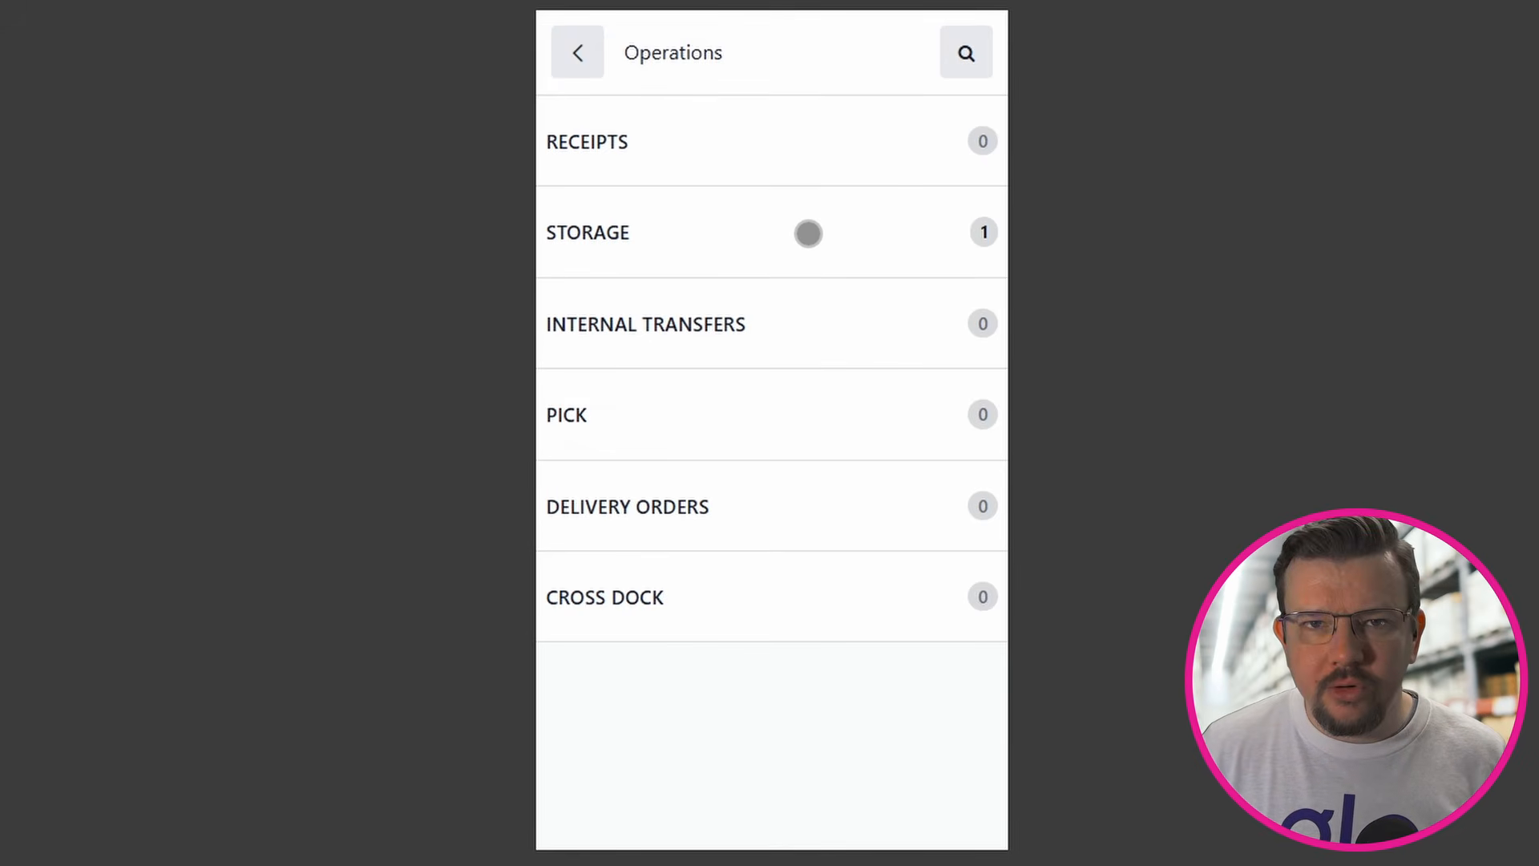
pyautogui.click(808, 233)
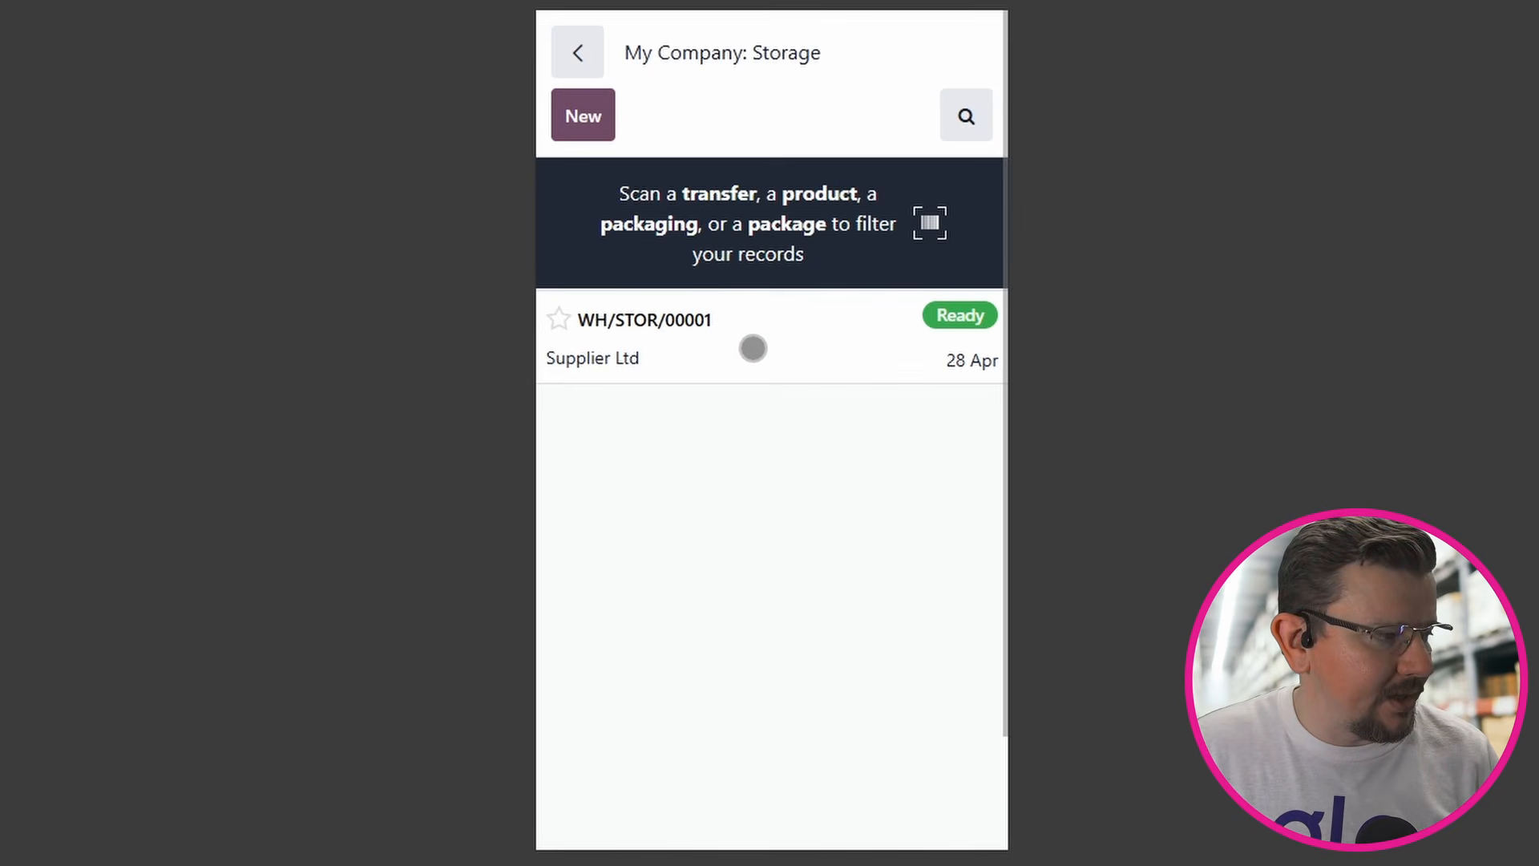
pyautogui.click(754, 347)
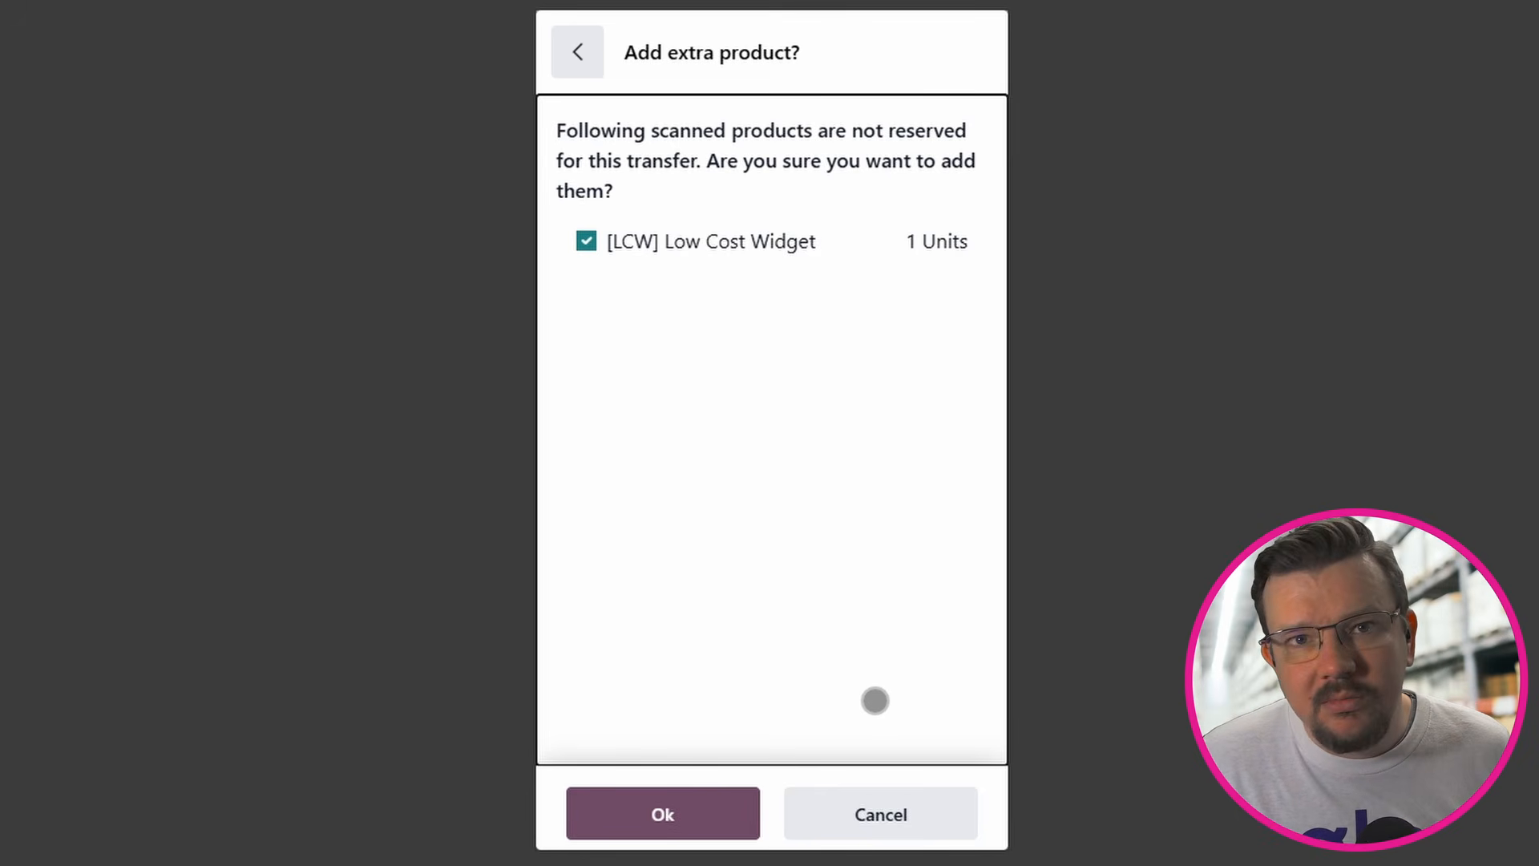
pyautogui.click(916, 818)
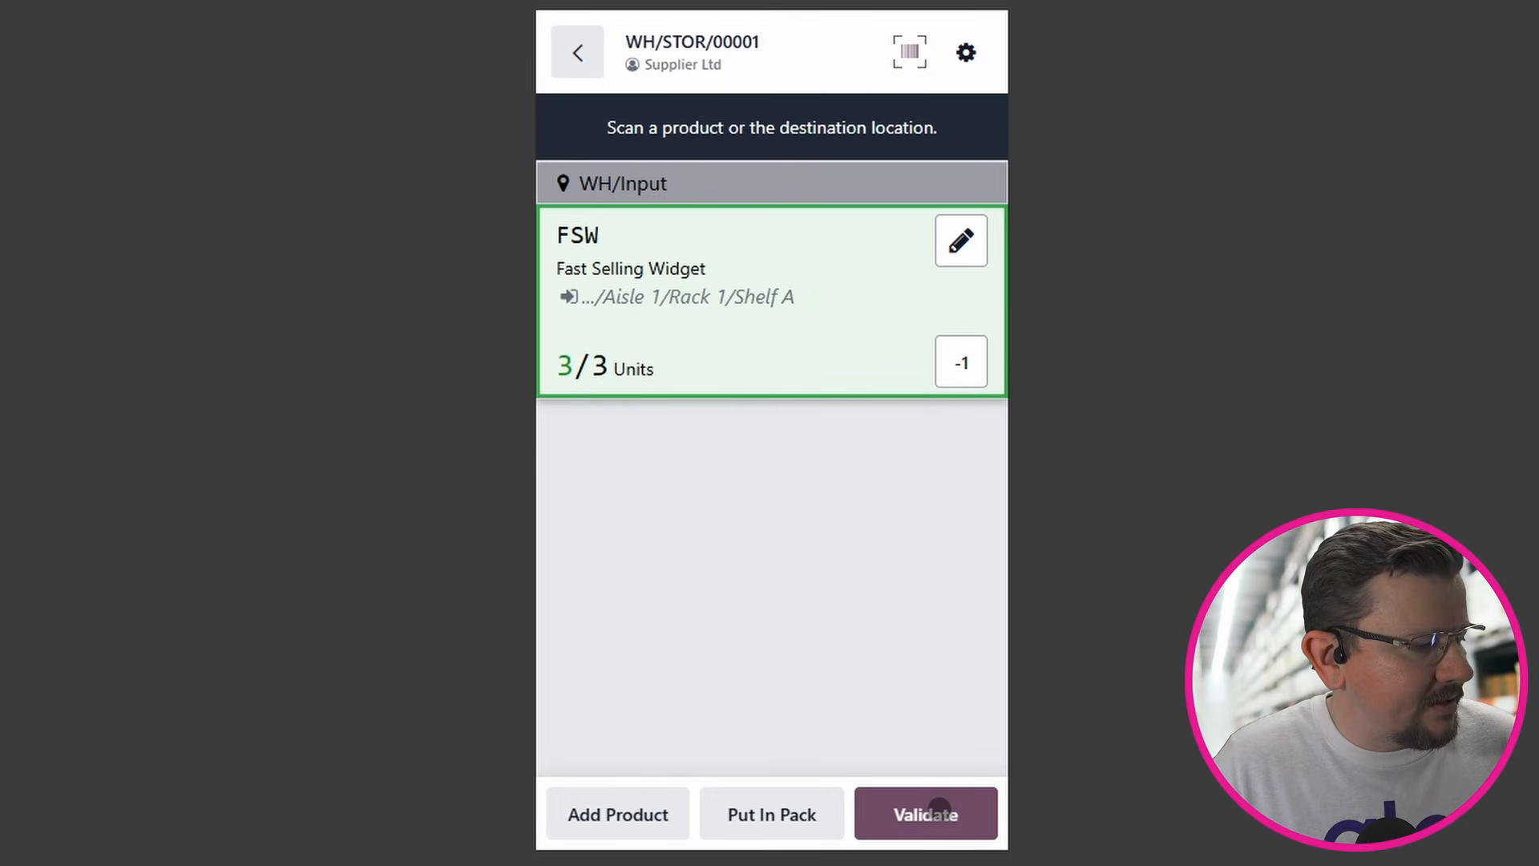
pyautogui.click(906, 814)
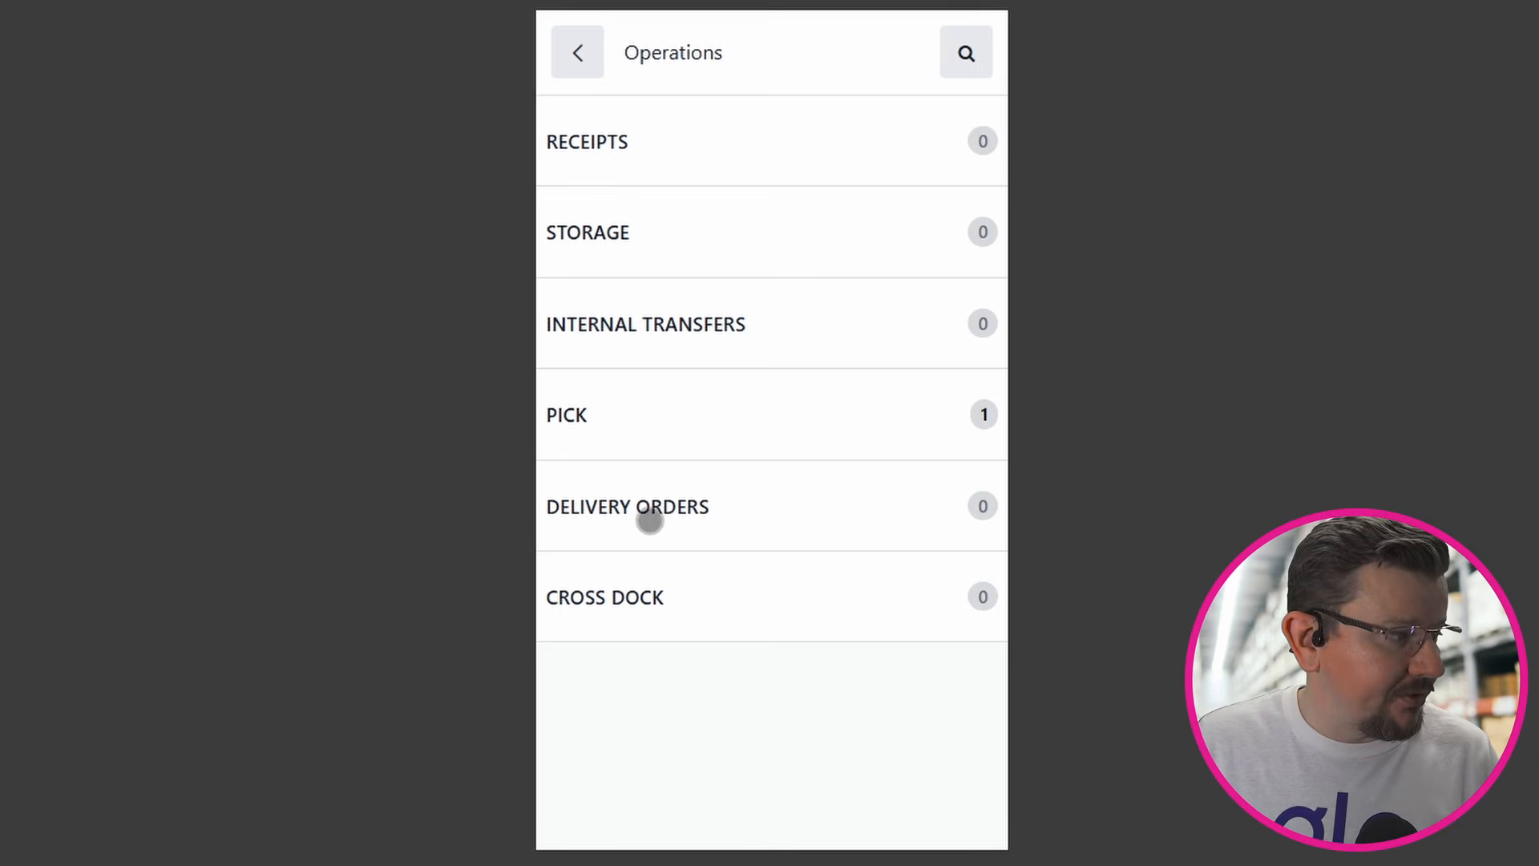
# Step: Open pick WH/PICK/00001, record all 10 Fast Selling Widget units from Aisle 1/Rack 1/Shelf A, and complete the pick
pyautogui.click(618, 422)
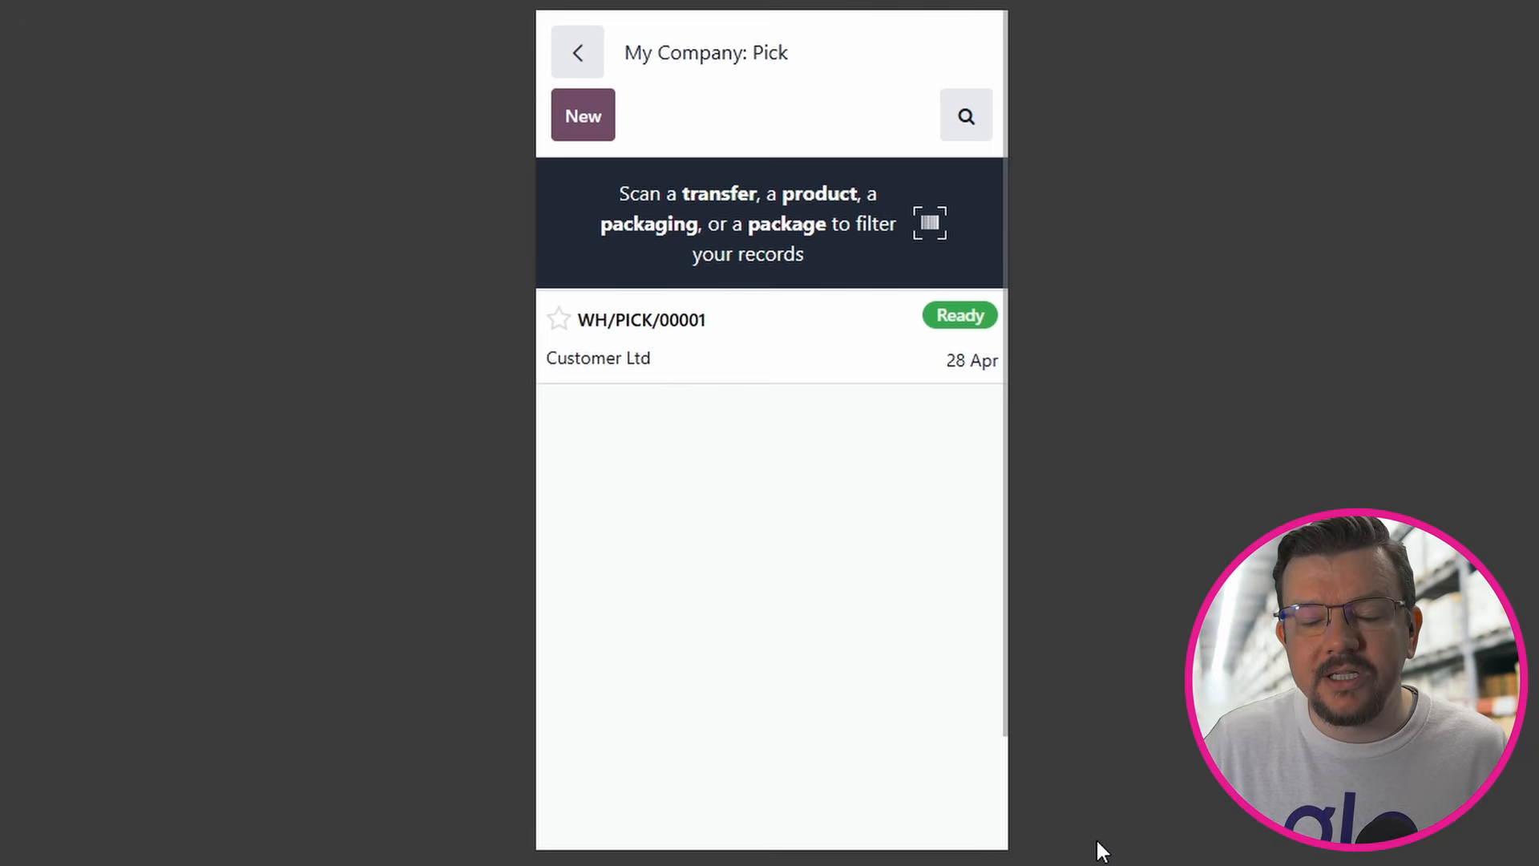
pyautogui.click(710, 339)
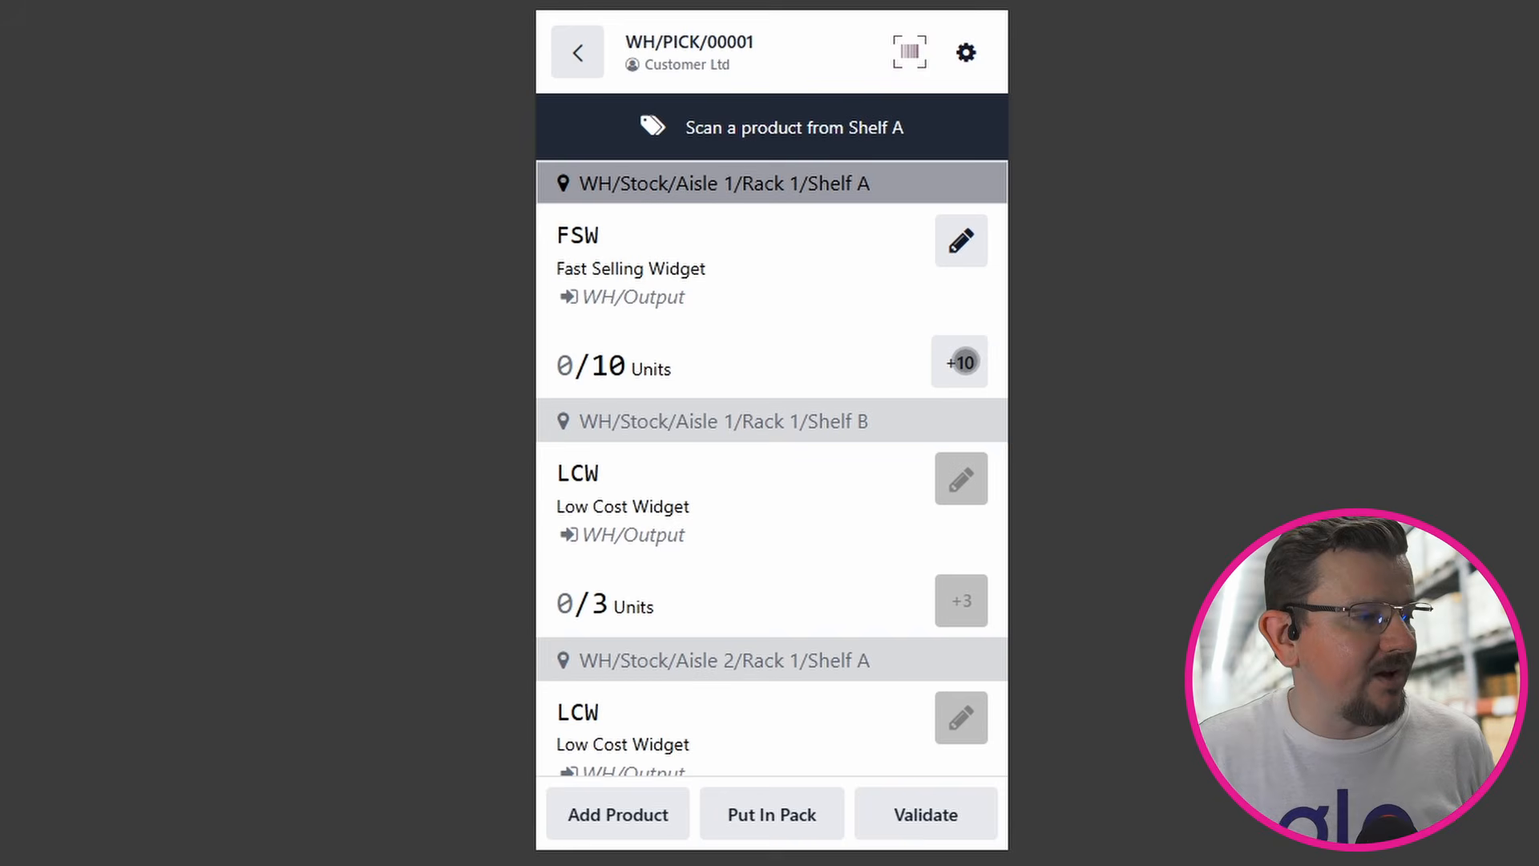
pyautogui.click(964, 362)
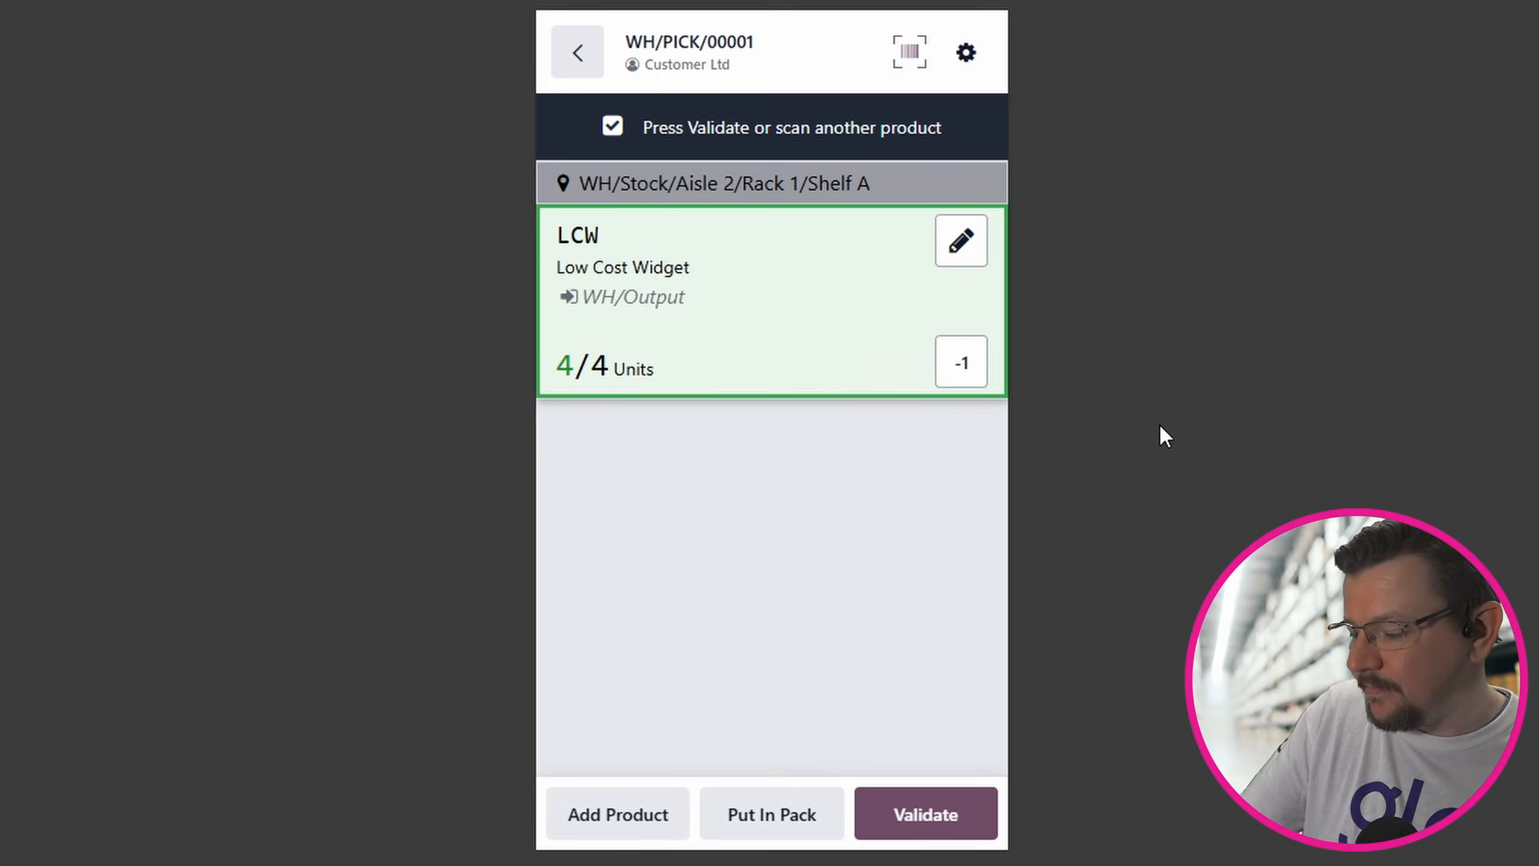
pyautogui.press('Return')
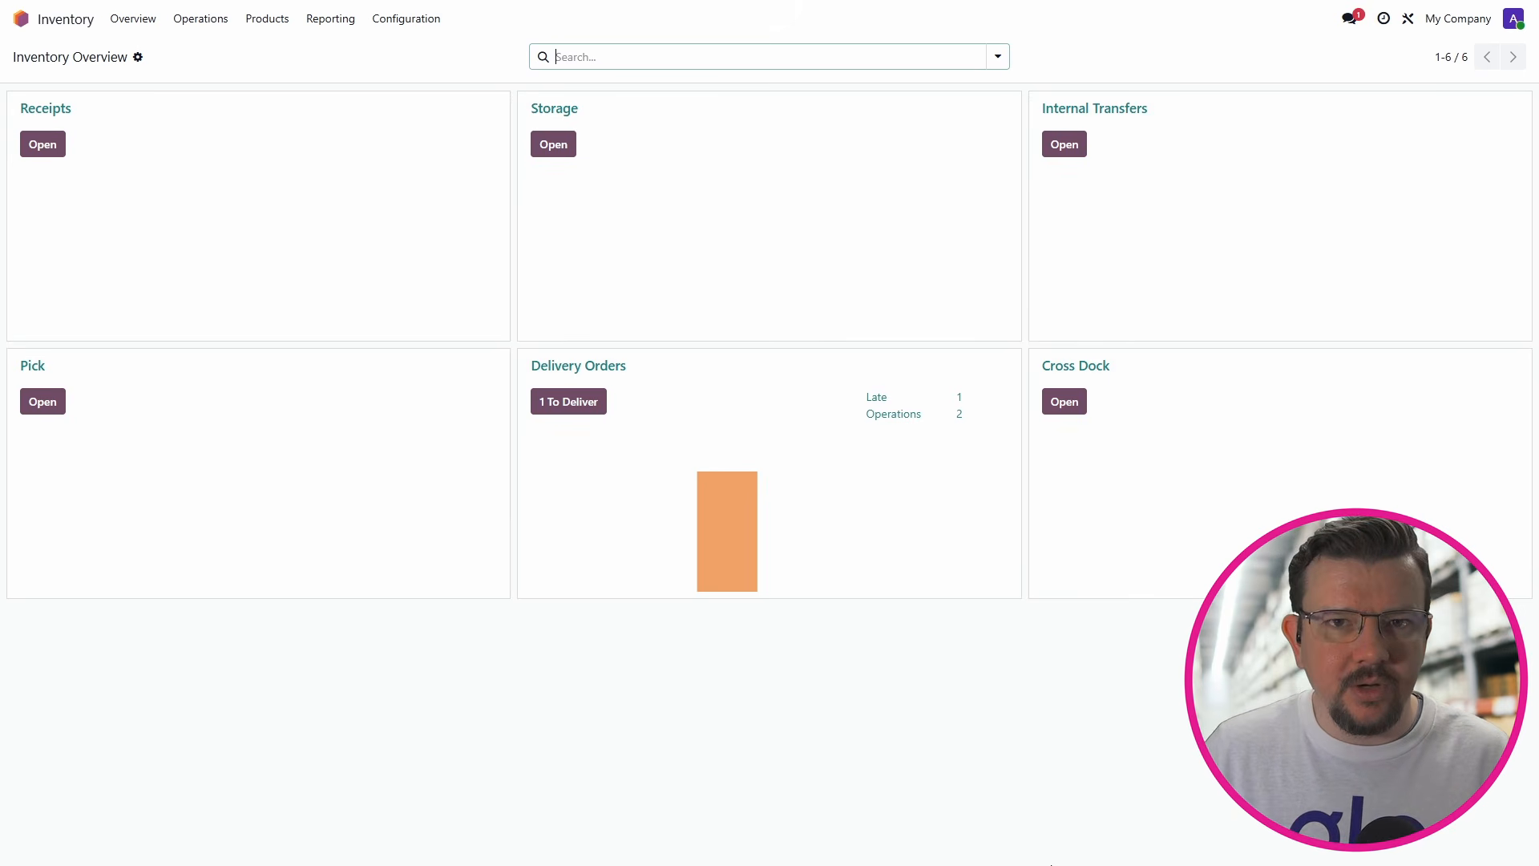
# Step: In the Inventory app, open the ready Customer Ltd delivery order WH/OUT/00002 from the delivery orders awaiting processing
pyautogui.click(568, 416)
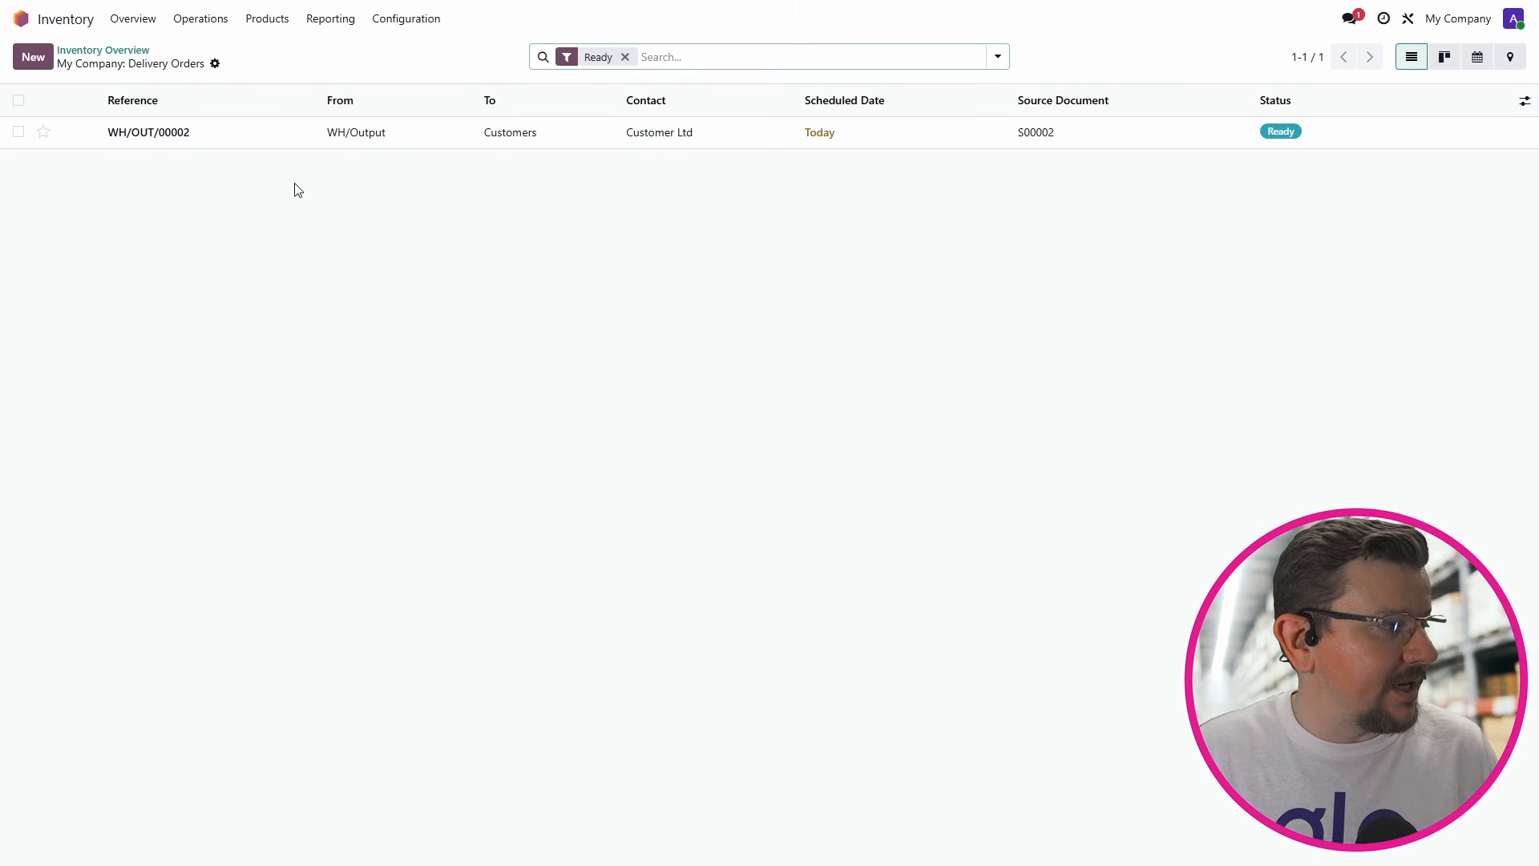
pyautogui.click(238, 136)
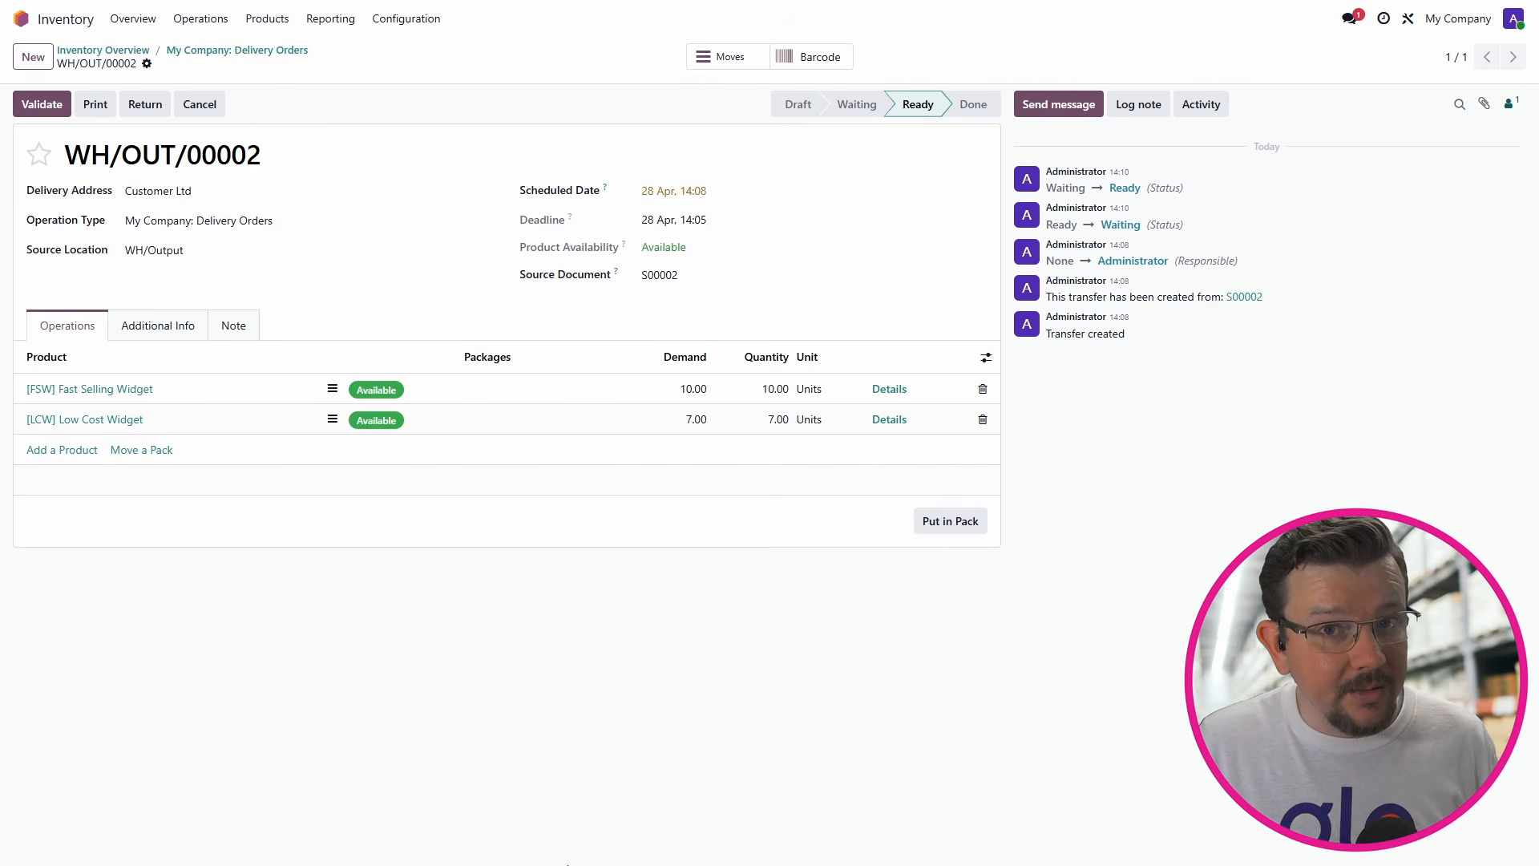
# Step: Pack both widget lines of delivery order WH/OUT/00002 into a new package of type Box and validate the delivery
pyautogui.click(949, 521)
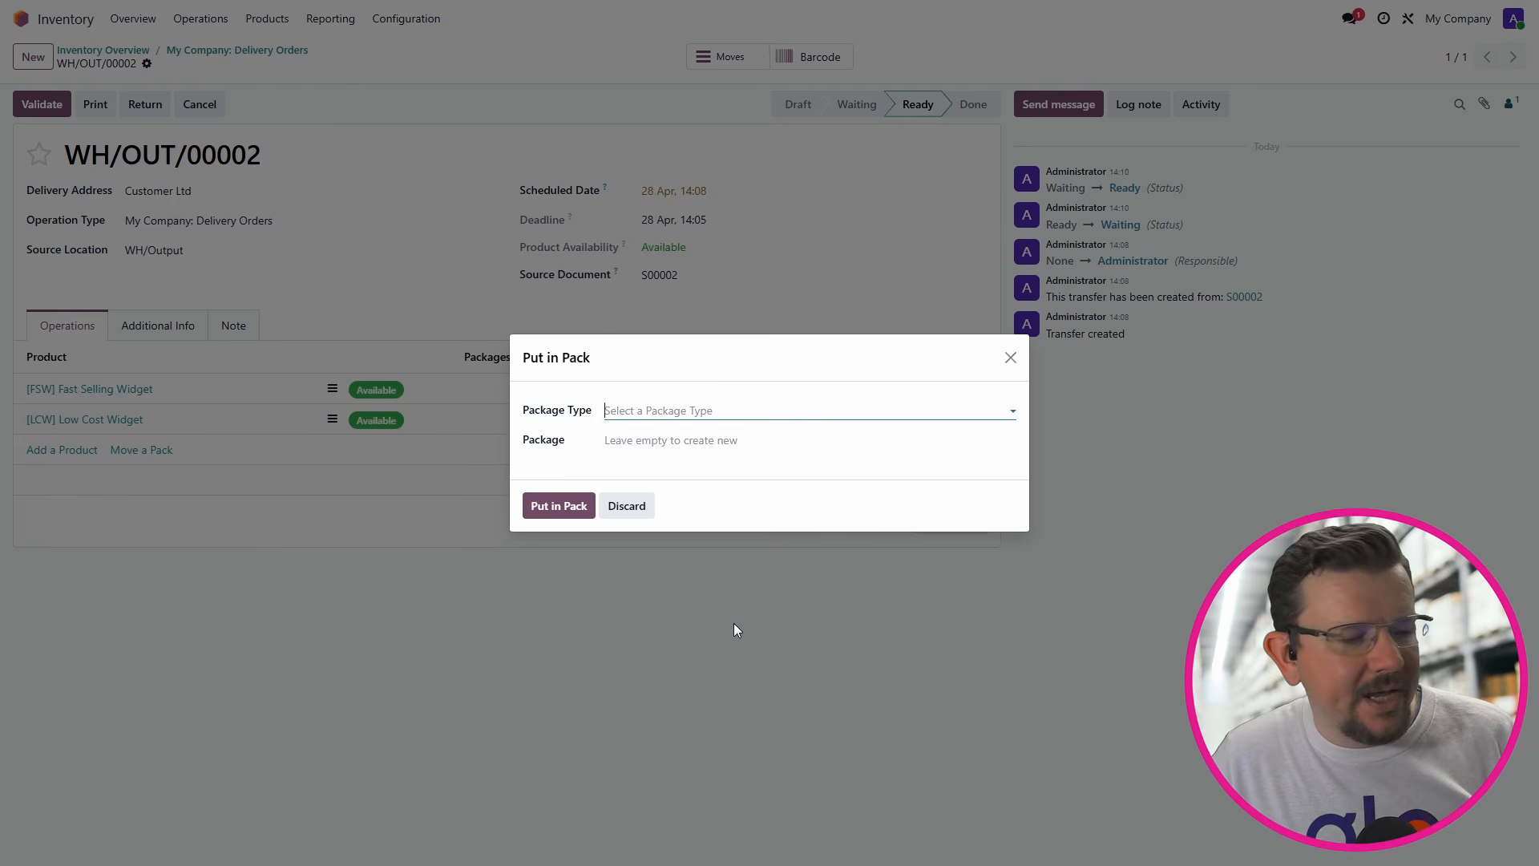
pyautogui.click(664, 410)
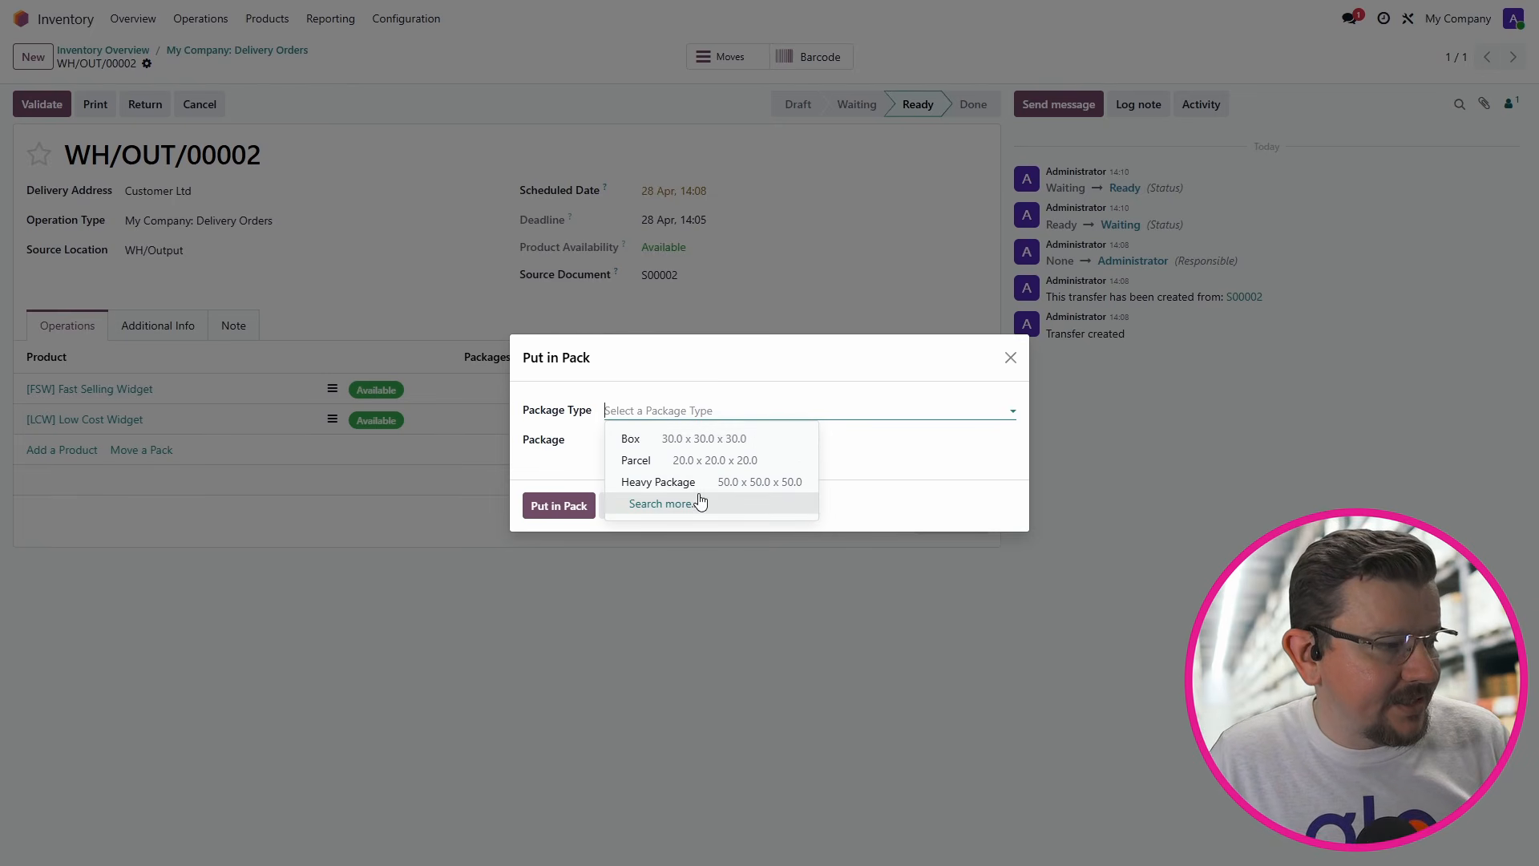
pyautogui.click(683, 440)
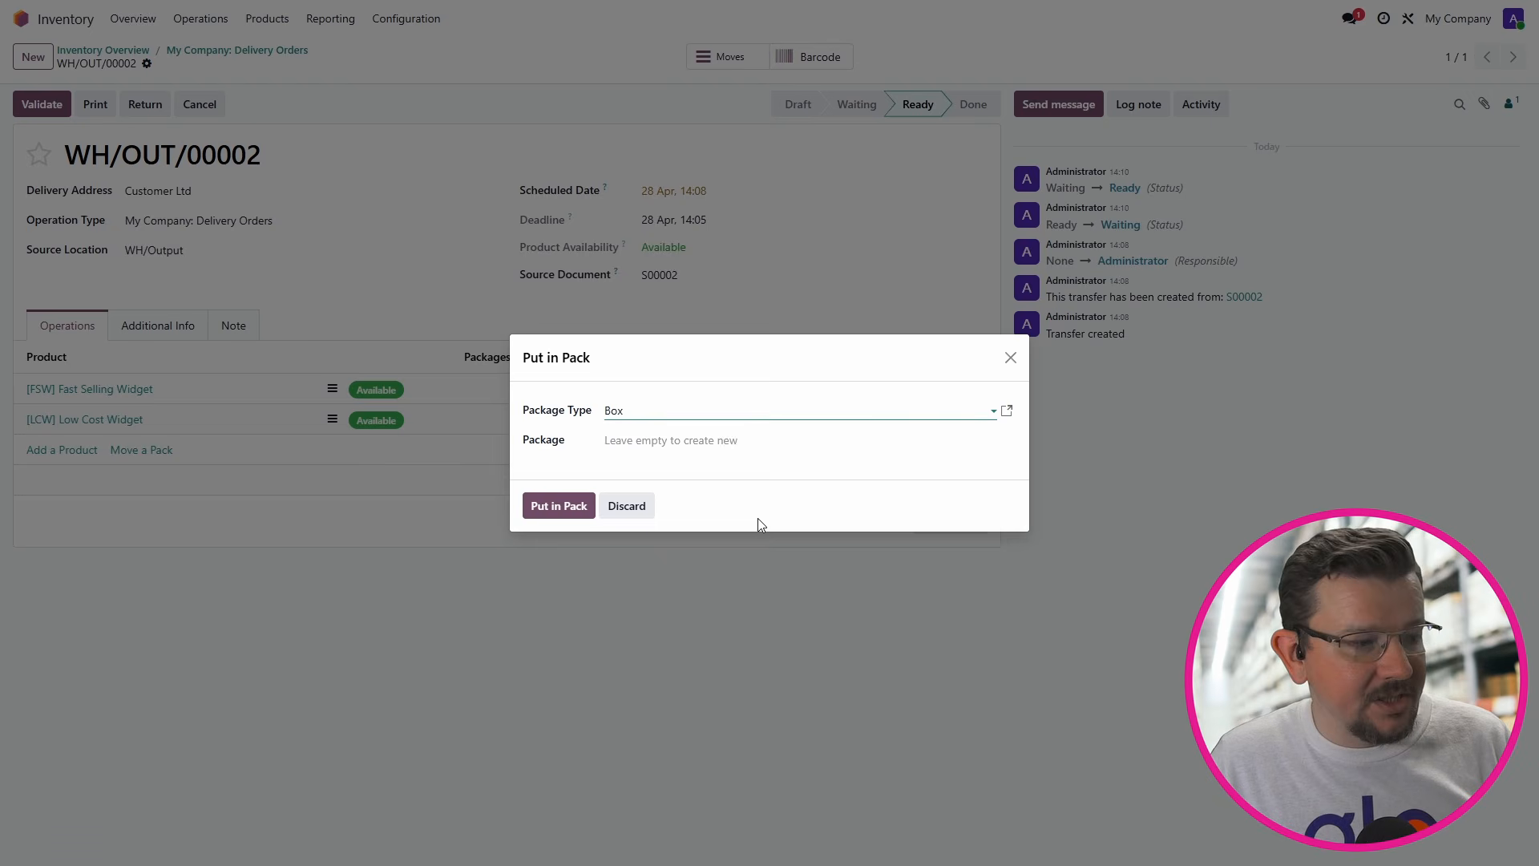
pyautogui.click(569, 508)
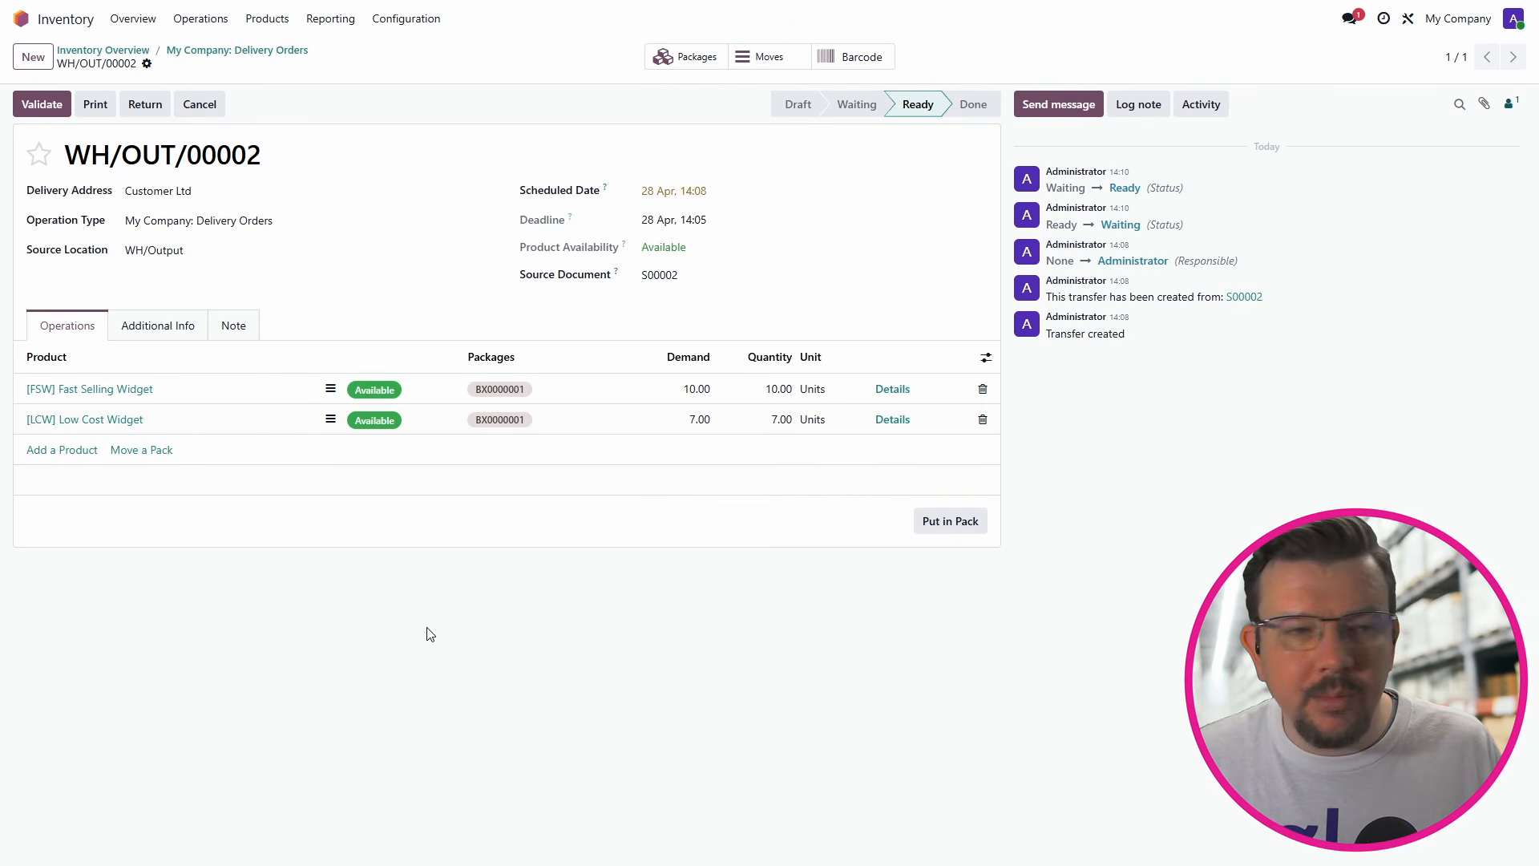
pyautogui.click(47, 109)
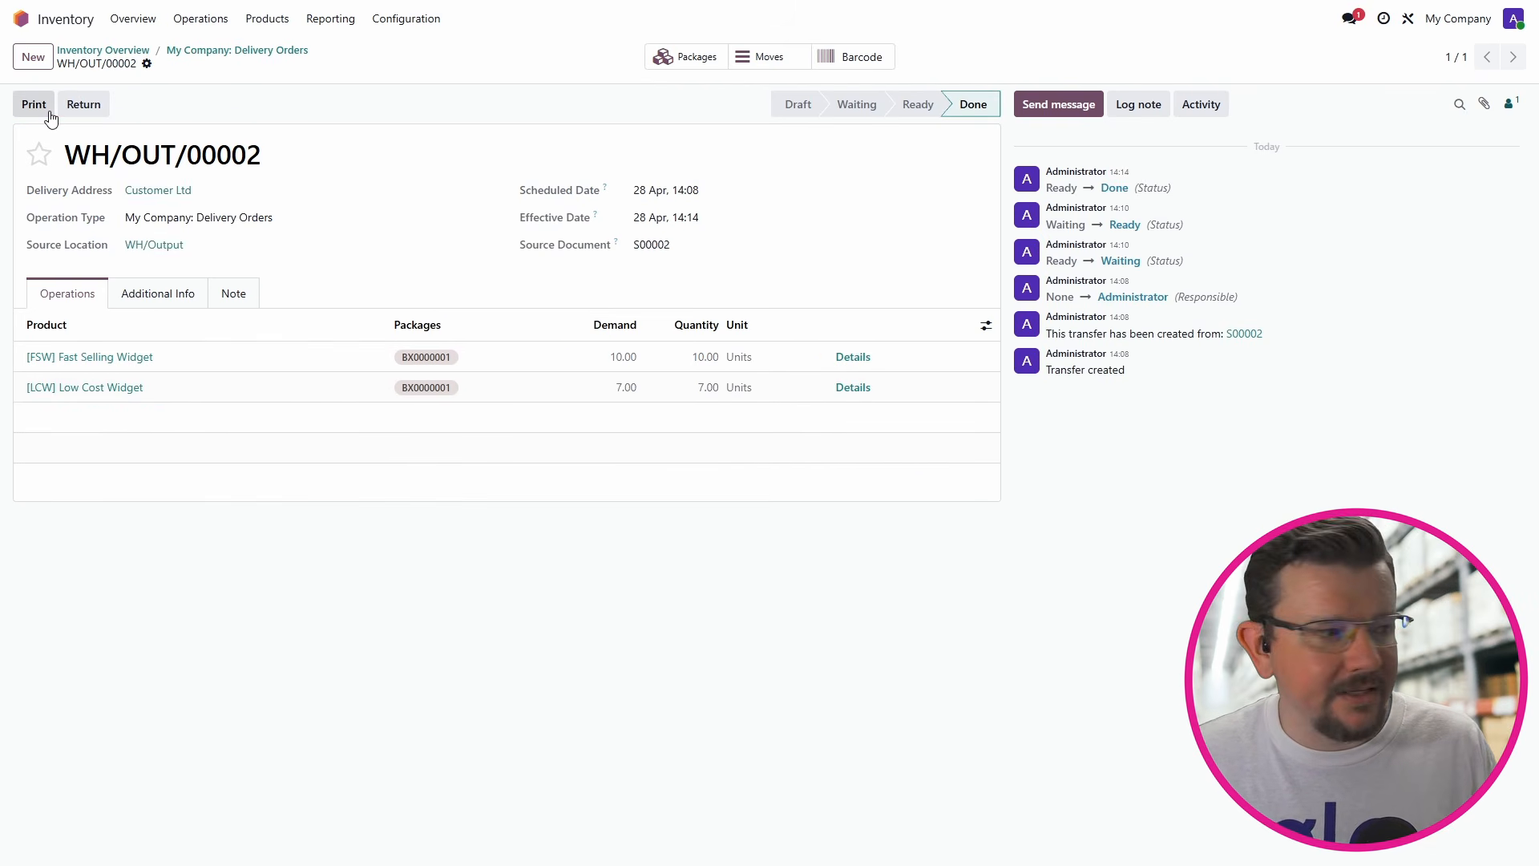
# Step: Print the Package Barcode with Contents report for the Box package belonging to delivery WH/OUT/00002
pyautogui.click(676, 64)
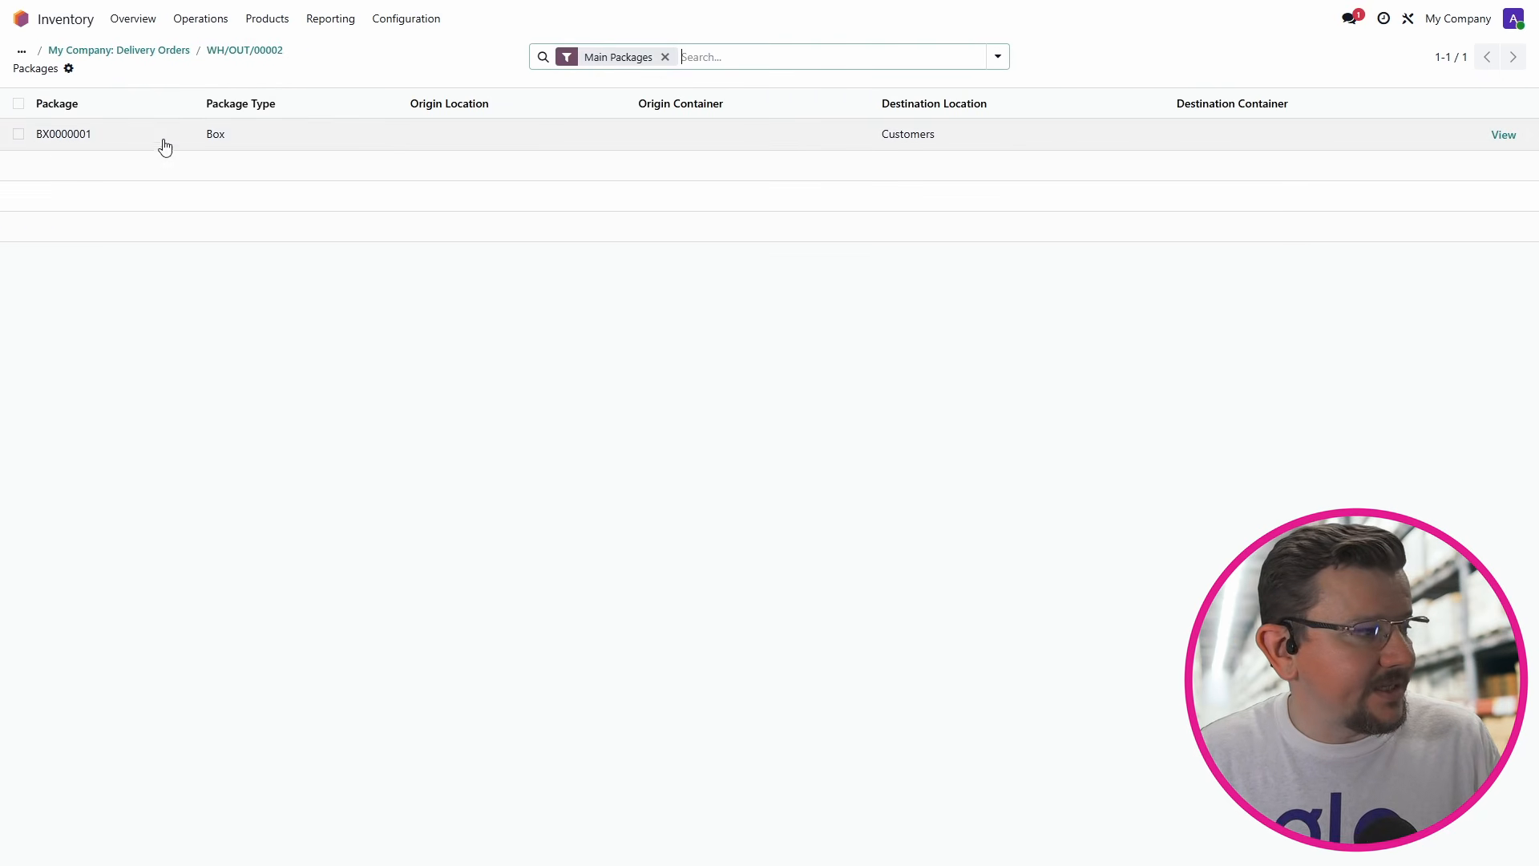
pyautogui.click(18, 133)
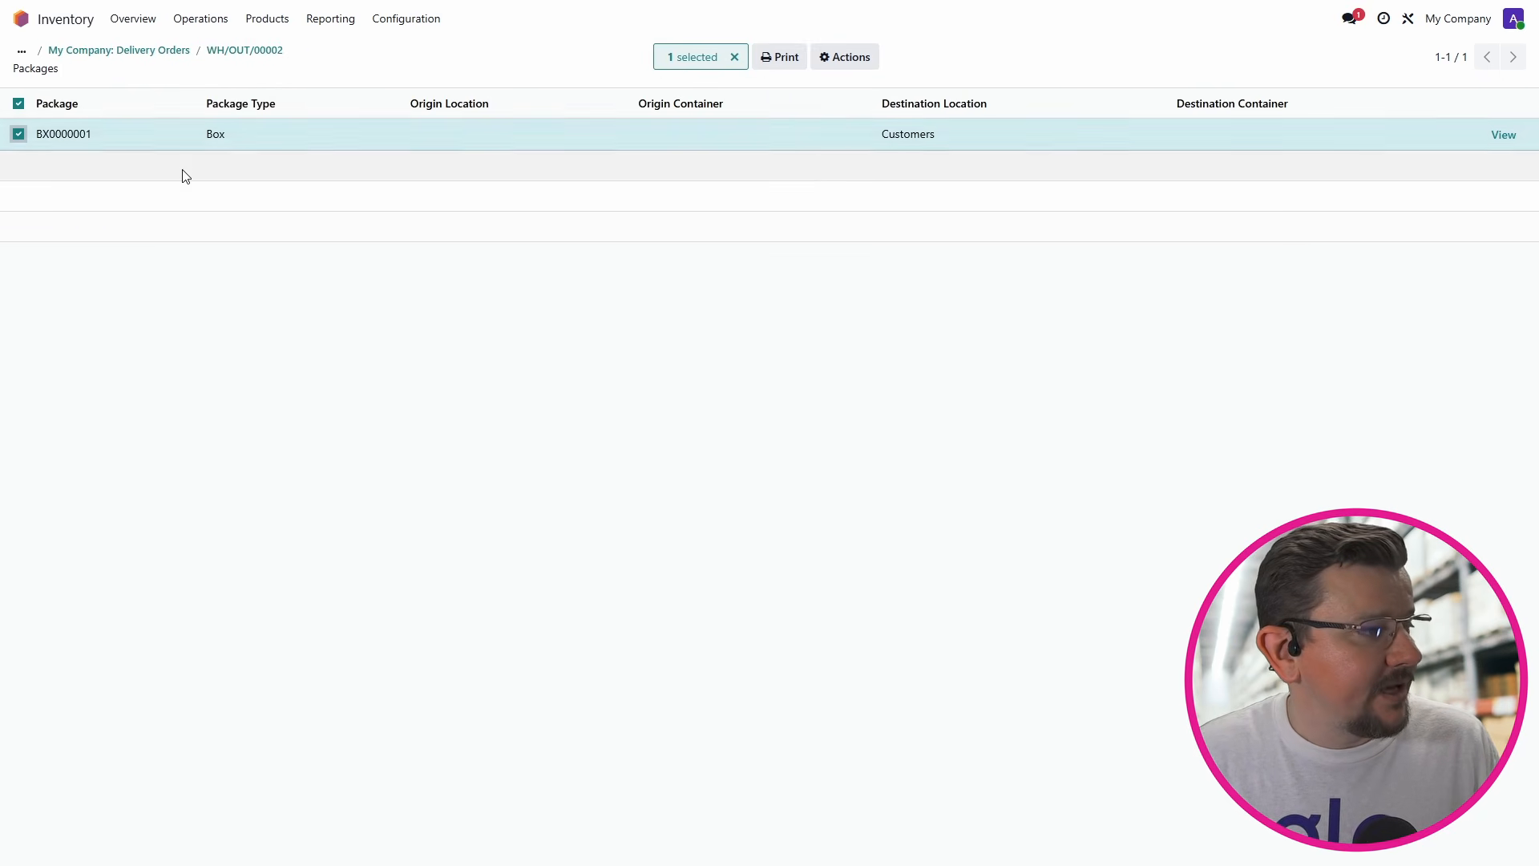
pyautogui.click(778, 58)
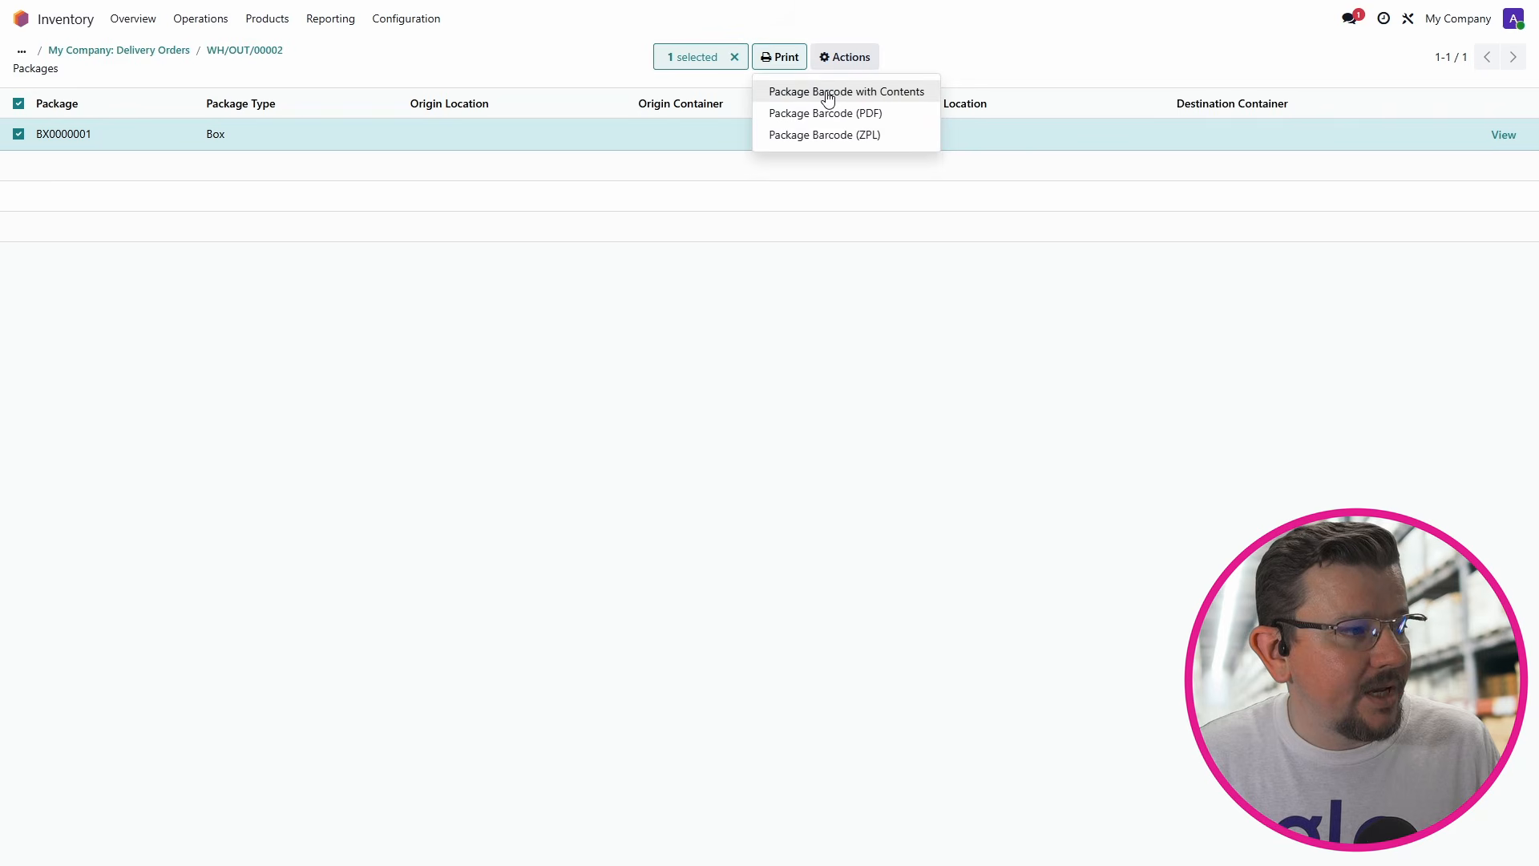
pyautogui.click(828, 93)
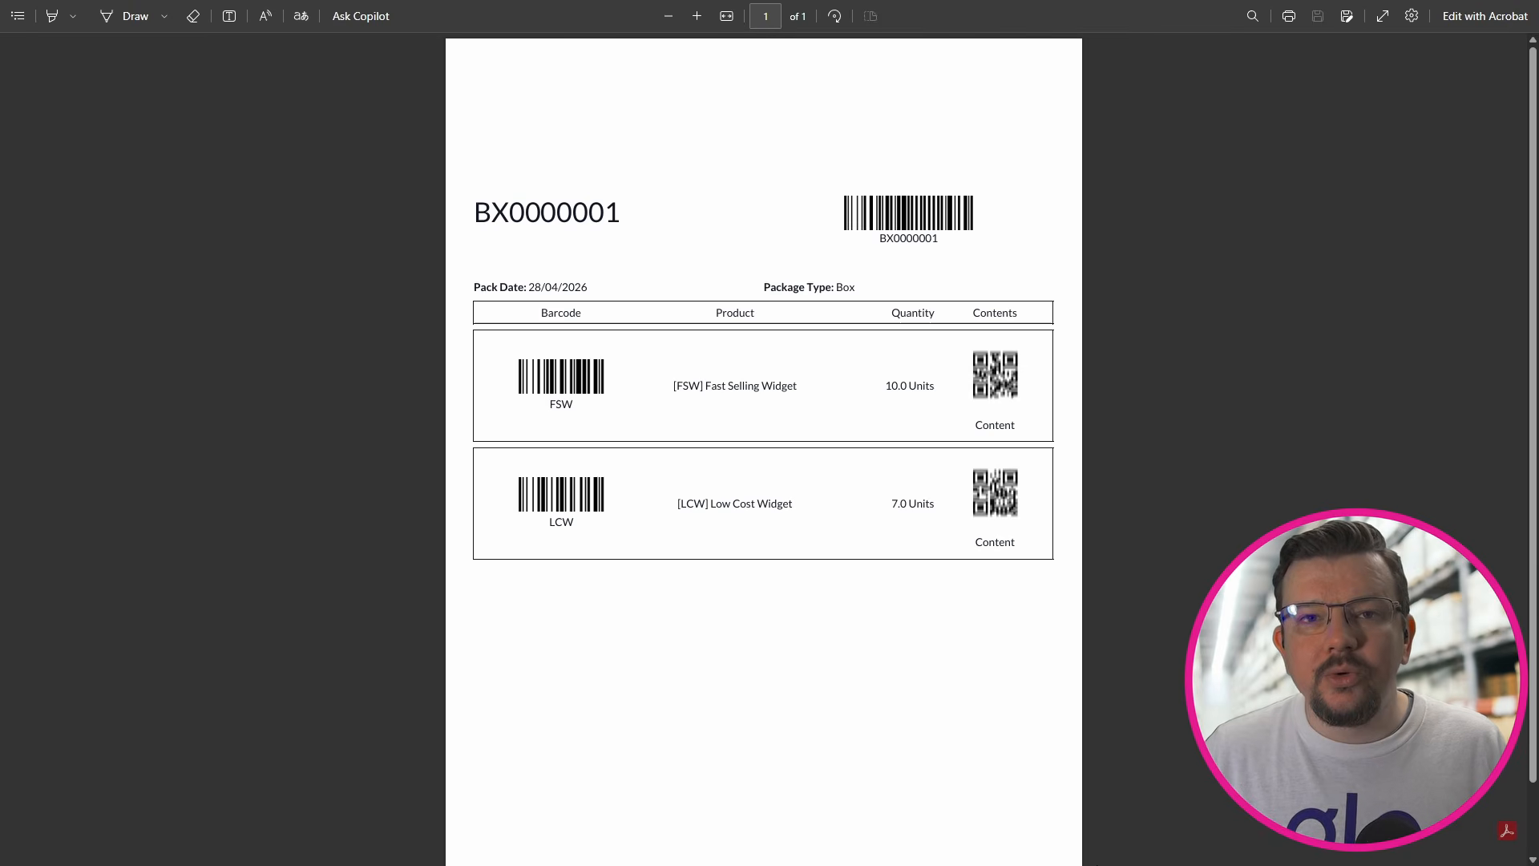